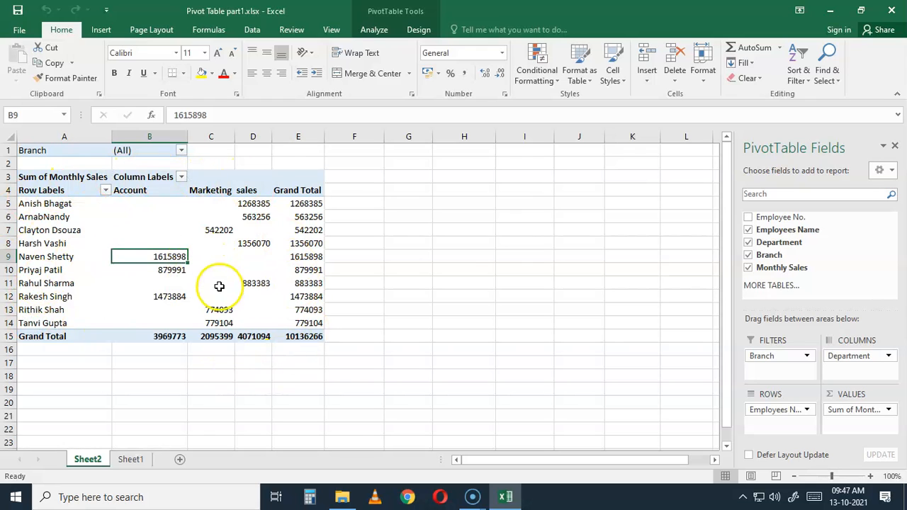
# Set the pivot table options so that empty cells show "-----"
pyautogui.click(383, 34)
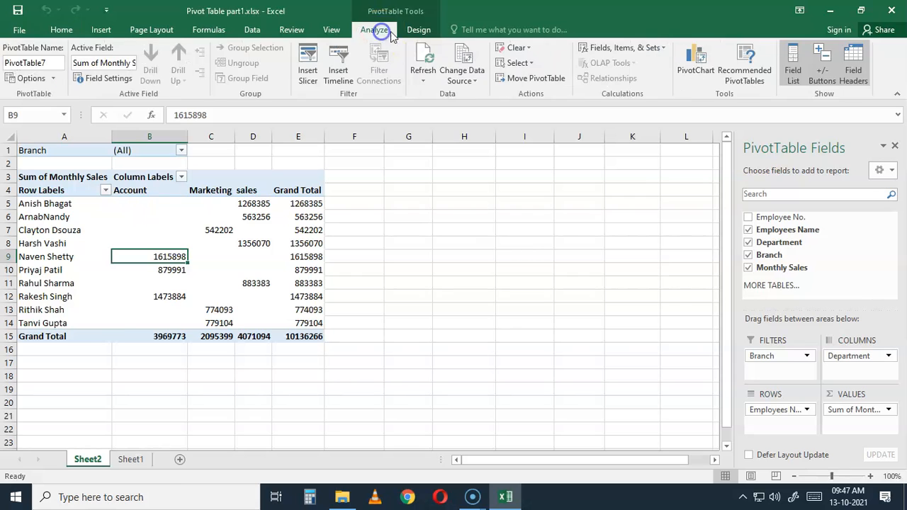
pyautogui.click(418, 29)
pyautogui.click(376, 31)
pyautogui.click(35, 79)
pyautogui.click(35, 79)
pyautogui.moveTo(556, 52); pyautogui.dragTo(545, 85)
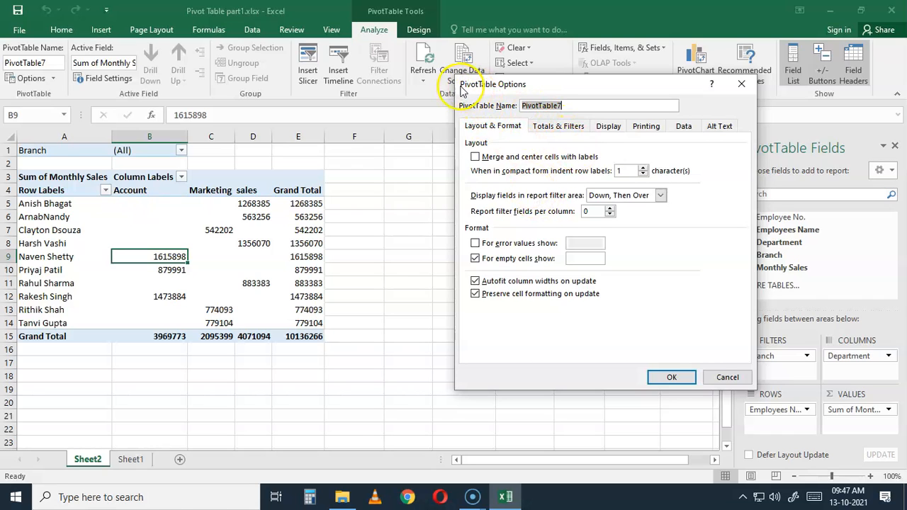
pyautogui.moveTo(542, 86); pyautogui.dragTo(521, 85)
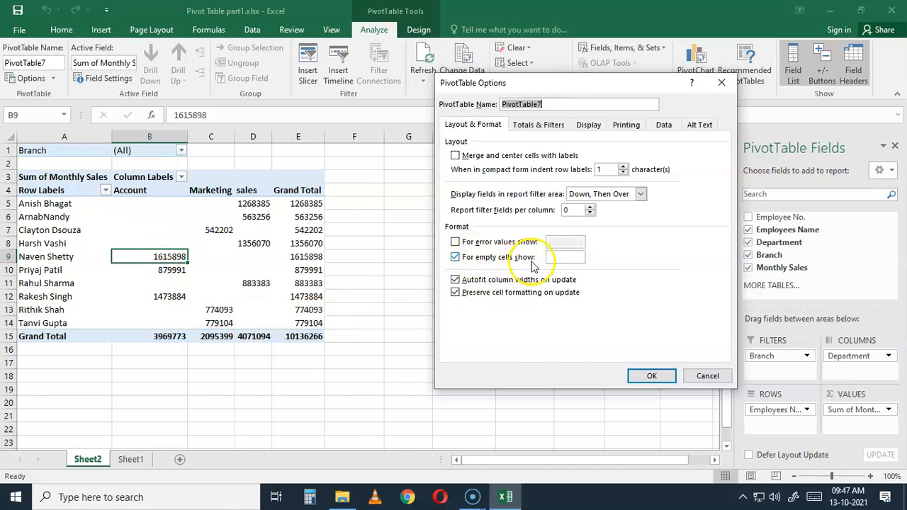
pyautogui.click(556, 257)
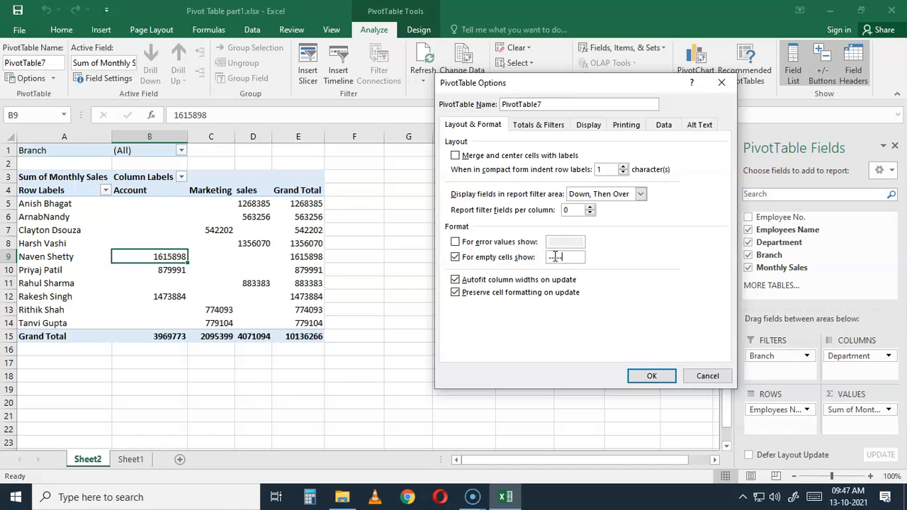
pyautogui.click(653, 377)
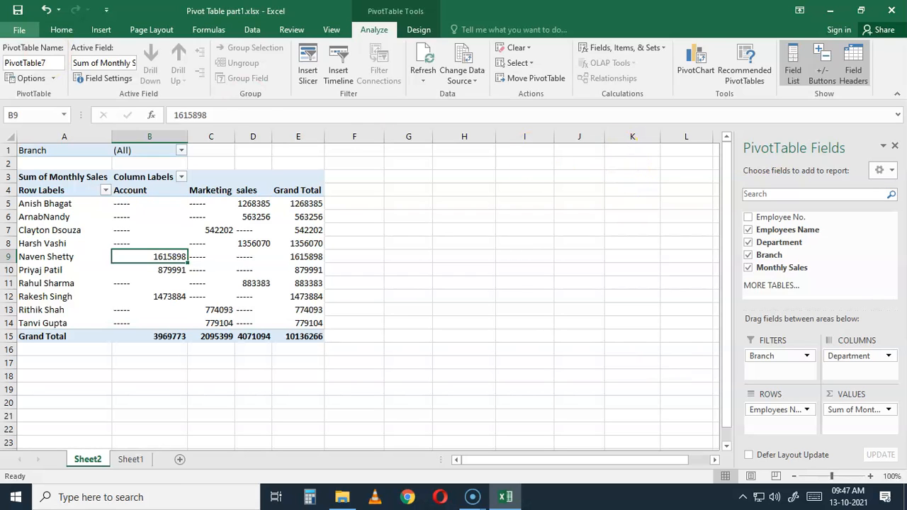
# Turn off the pivot table's grand totals for both rows and columns
pyautogui.click(26, 79)
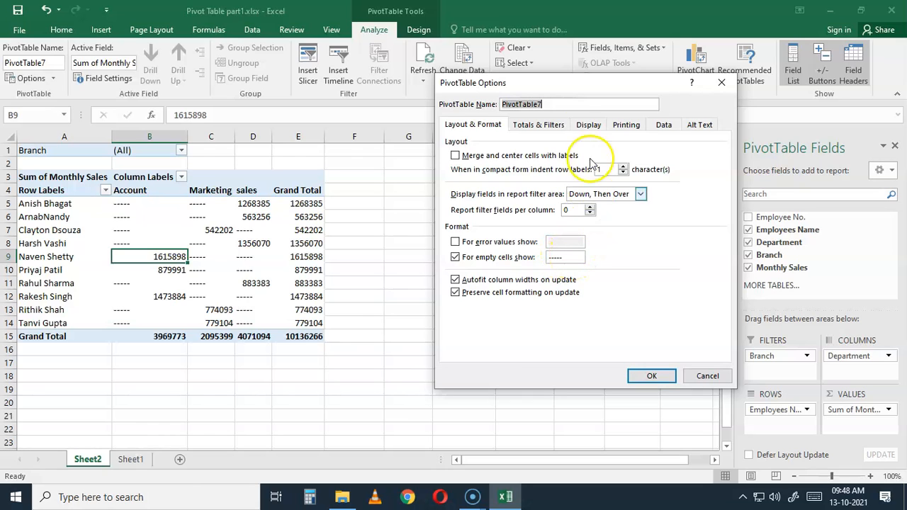
pyautogui.click(542, 131)
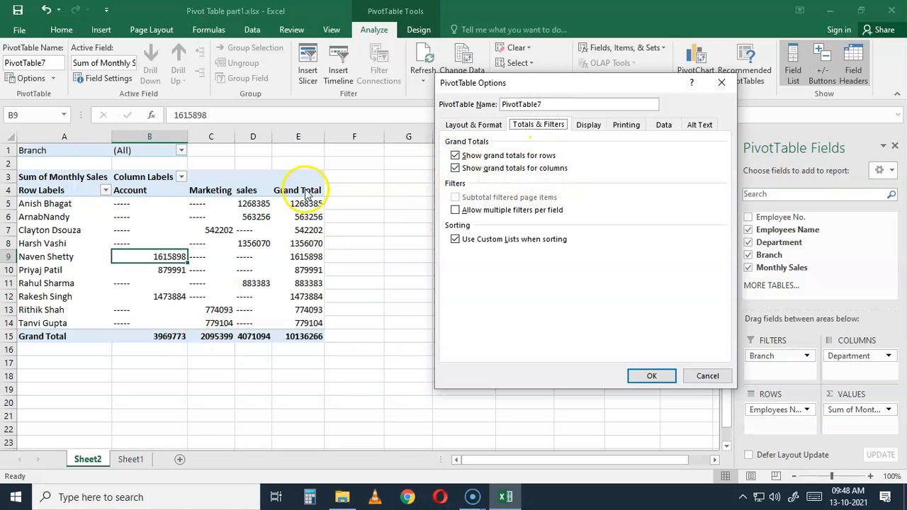
pyautogui.click(456, 155)
pyautogui.click(455, 168)
pyautogui.click(645, 376)
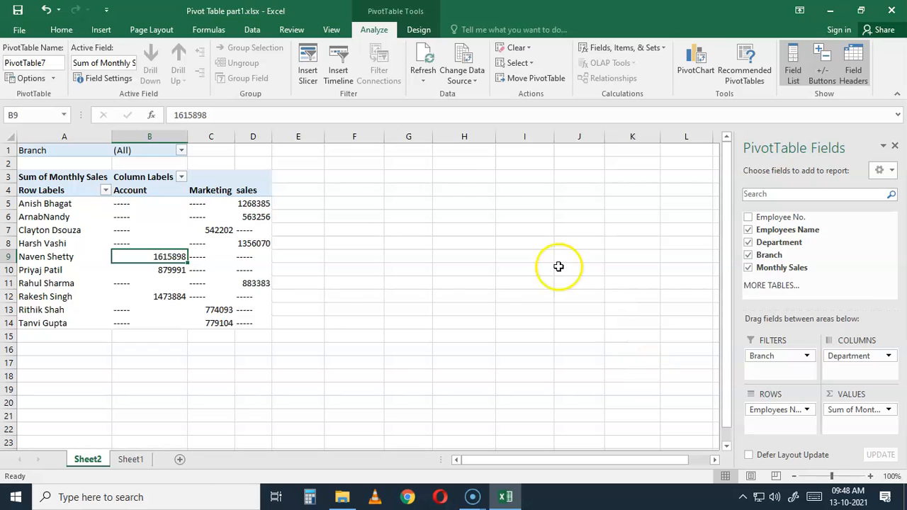
# Turn the pivot table's grand totals for rows and columns back on
pyautogui.click(27, 79)
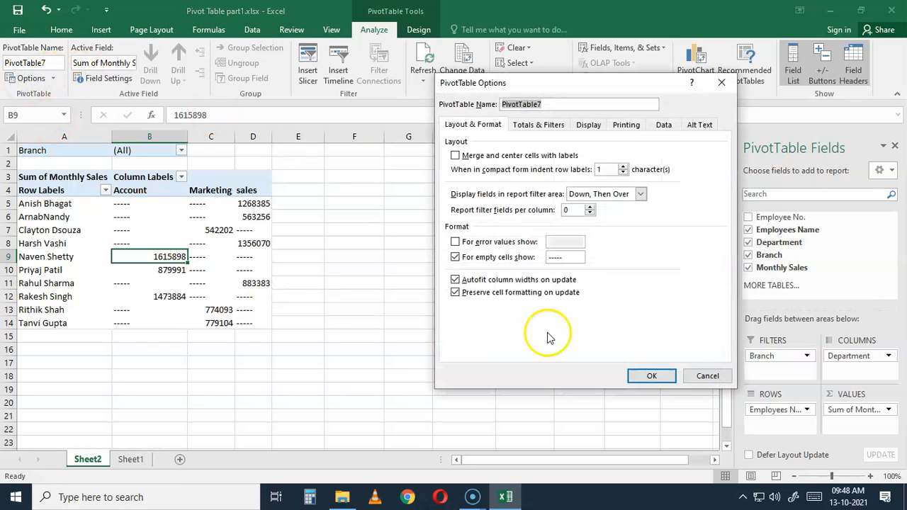
pyautogui.click(528, 124)
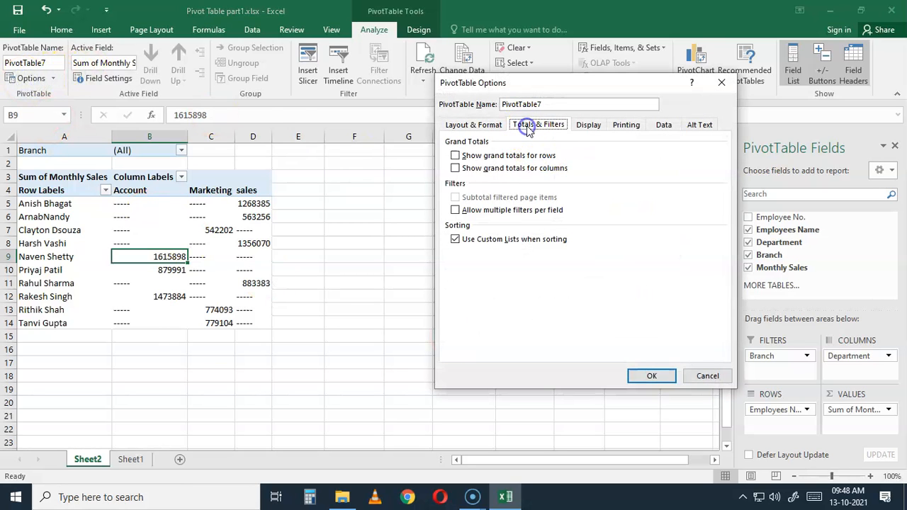
pyautogui.click(455, 155)
pyautogui.click(455, 168)
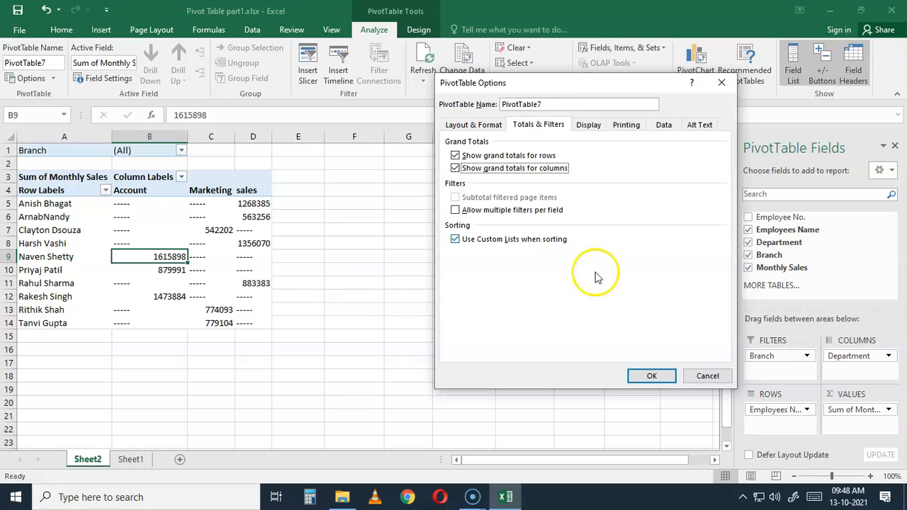
pyautogui.click(652, 379)
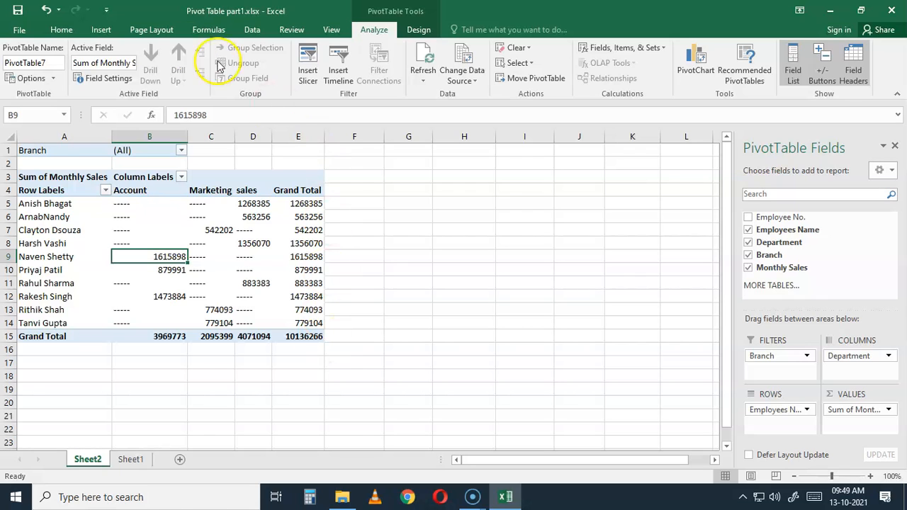
# Format the Monthly Sales value field as Number with 2 decimal places and a 1000 separator
pyautogui.click(119, 82)
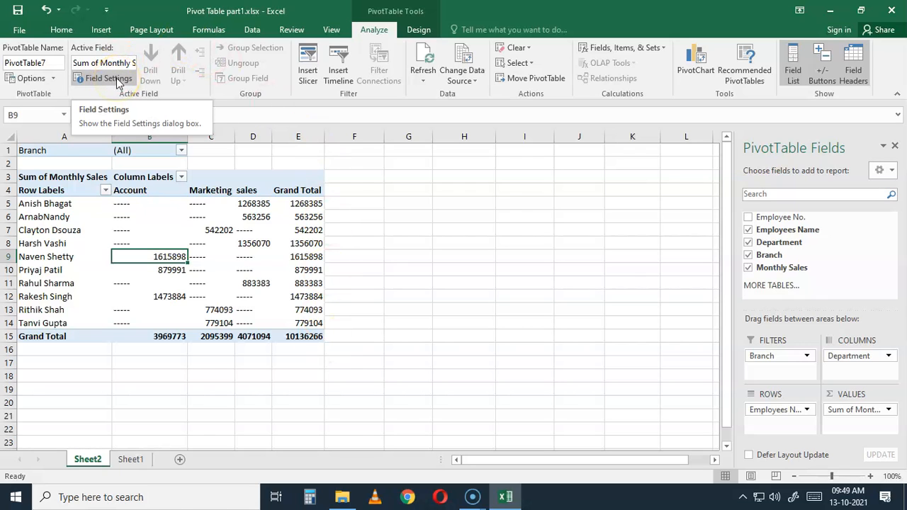
pyautogui.click(119, 82)
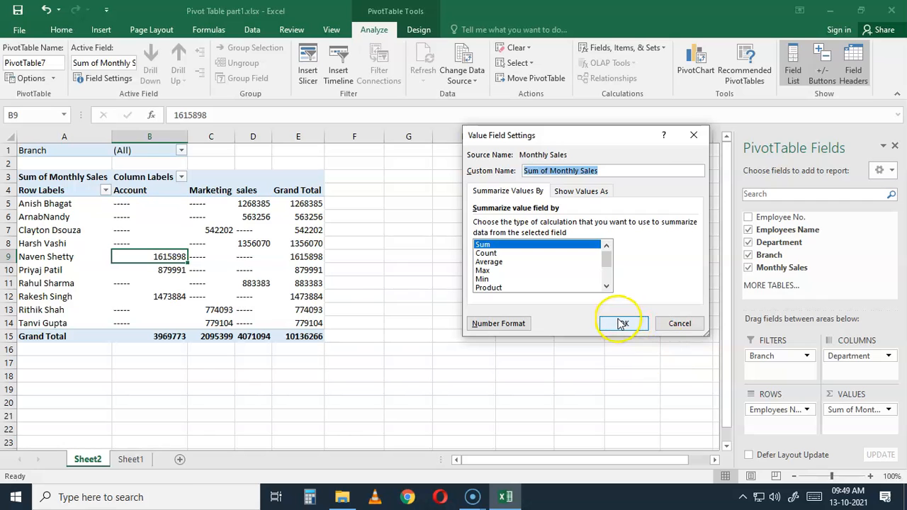
pyautogui.click(518, 326)
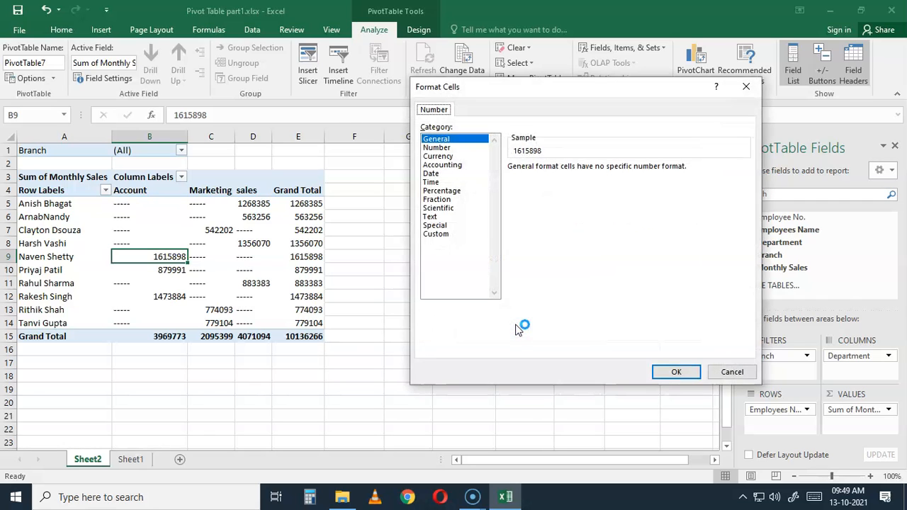
pyautogui.click(446, 150)
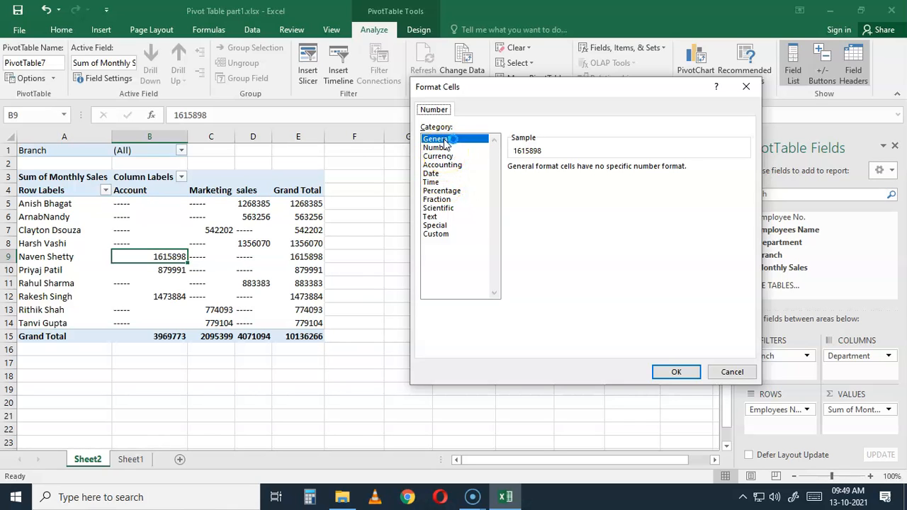
pyautogui.click(445, 147)
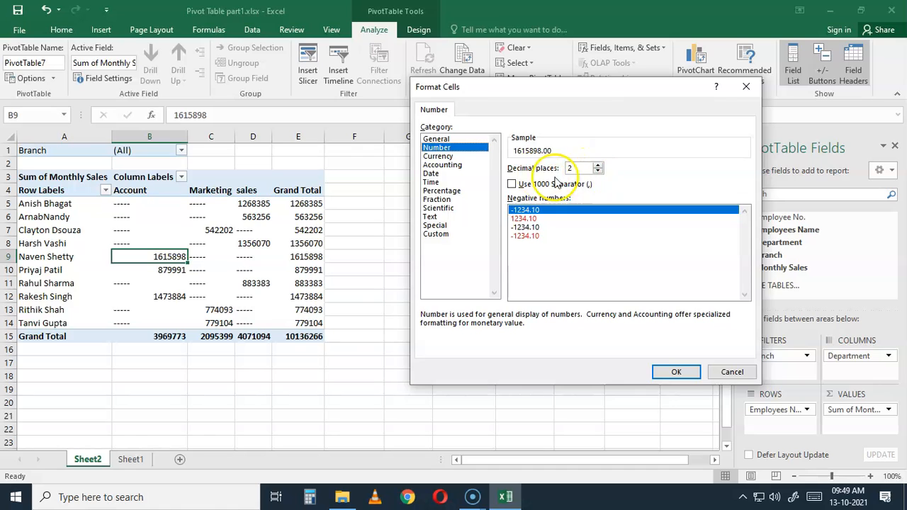
pyautogui.click(599, 165)
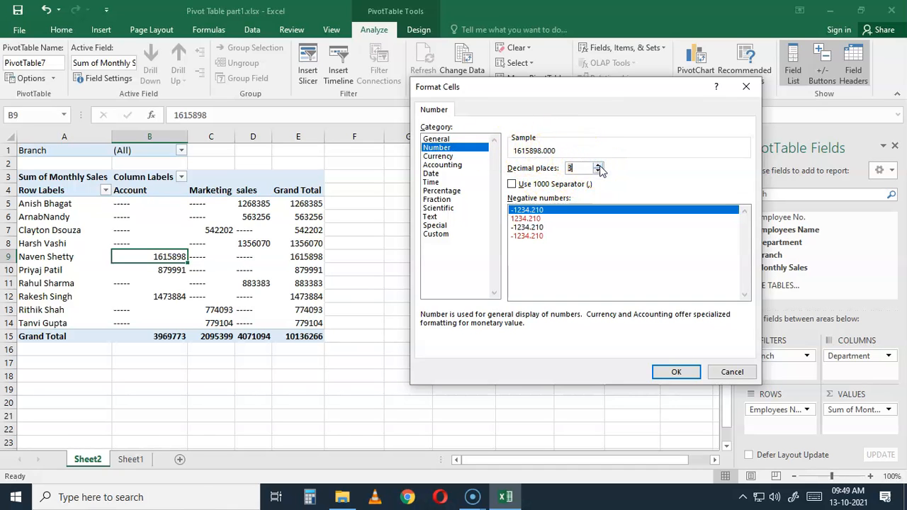
pyautogui.click(599, 172)
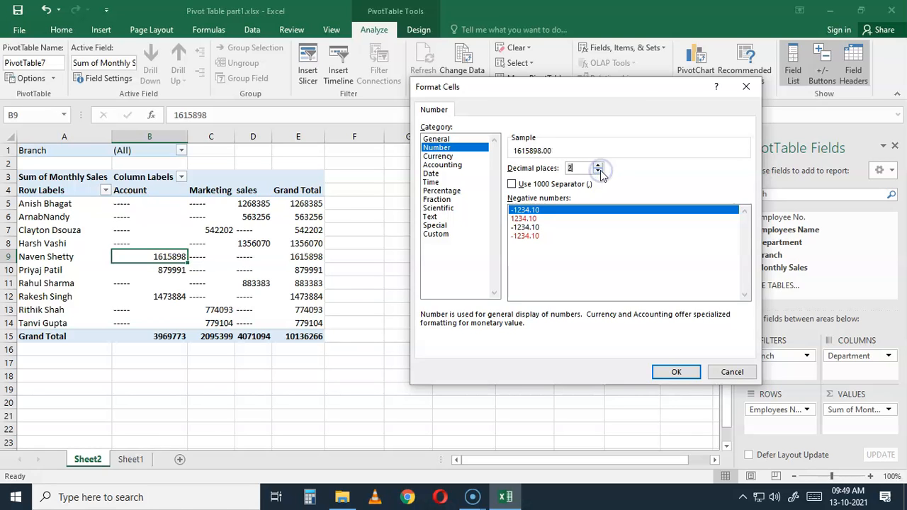
pyautogui.click(513, 185)
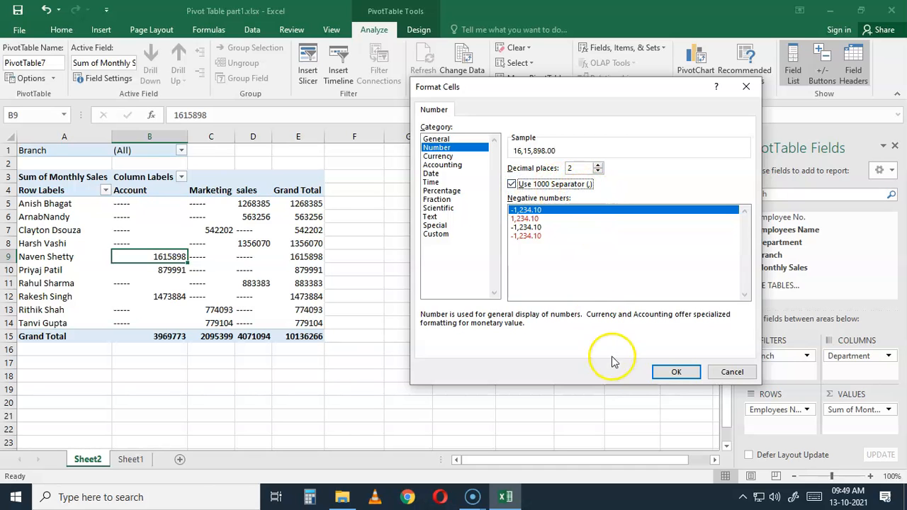
pyautogui.click(677, 373)
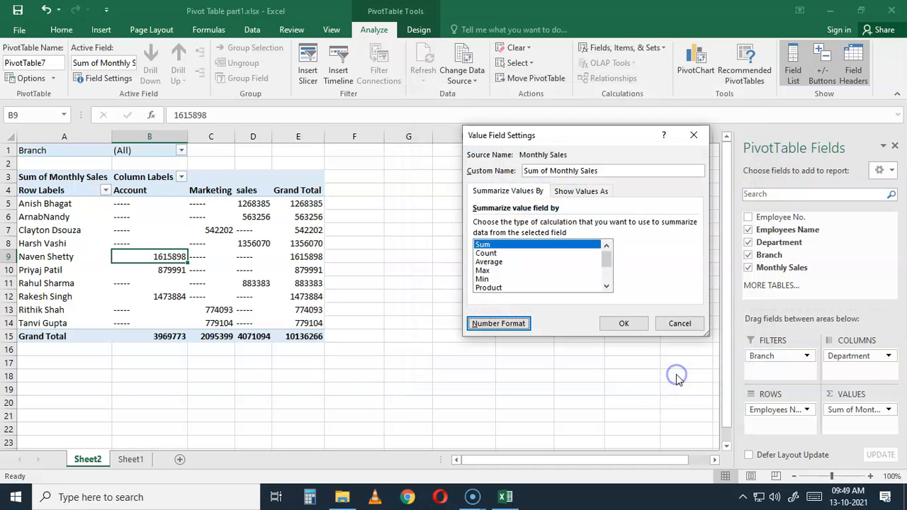
pyautogui.click(624, 324)
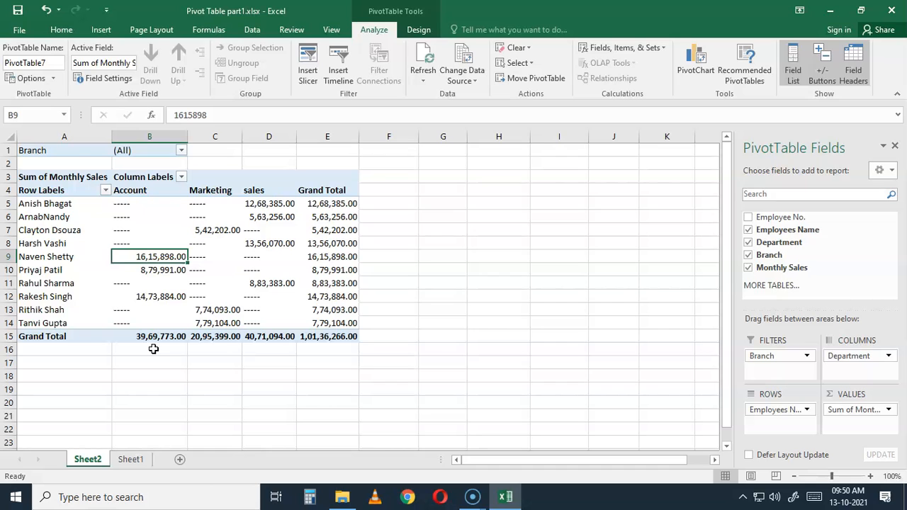
# Summarize the Monthly Sales value field by Count
pyautogui.click(106, 80)
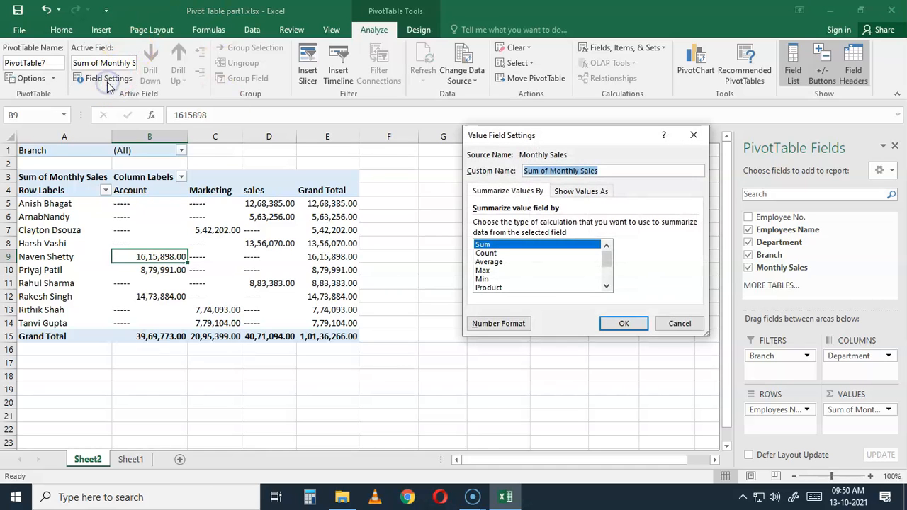
pyautogui.click(487, 253)
pyautogui.click(613, 325)
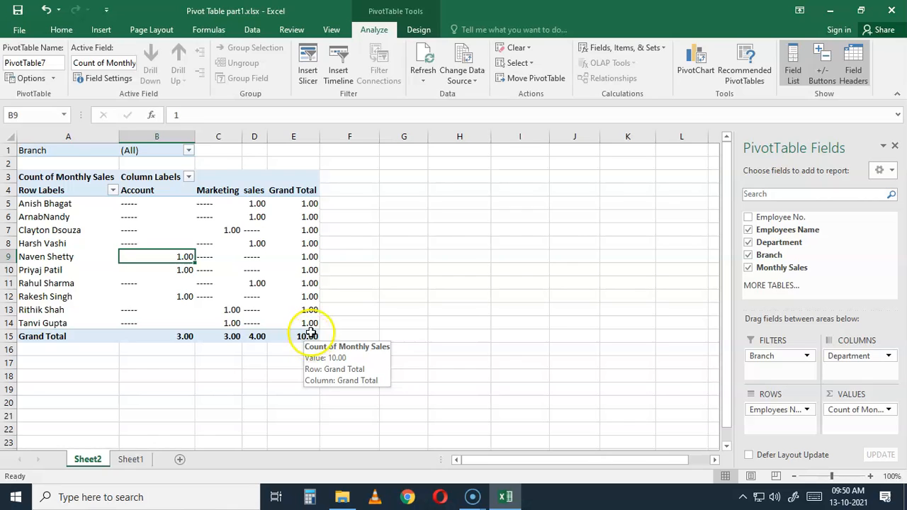
# Change the Monthly Sales value field's summary calculation to Max
pyautogui.click(106, 79)
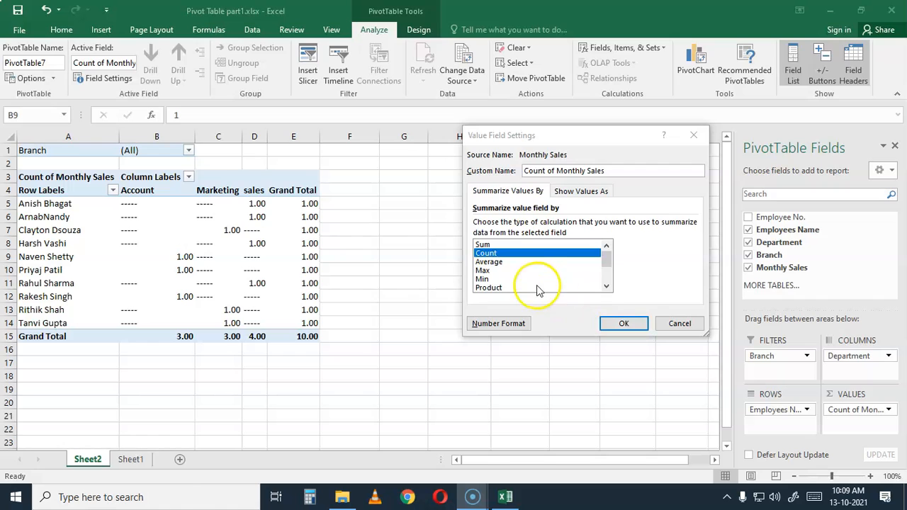
pyautogui.click(484, 270)
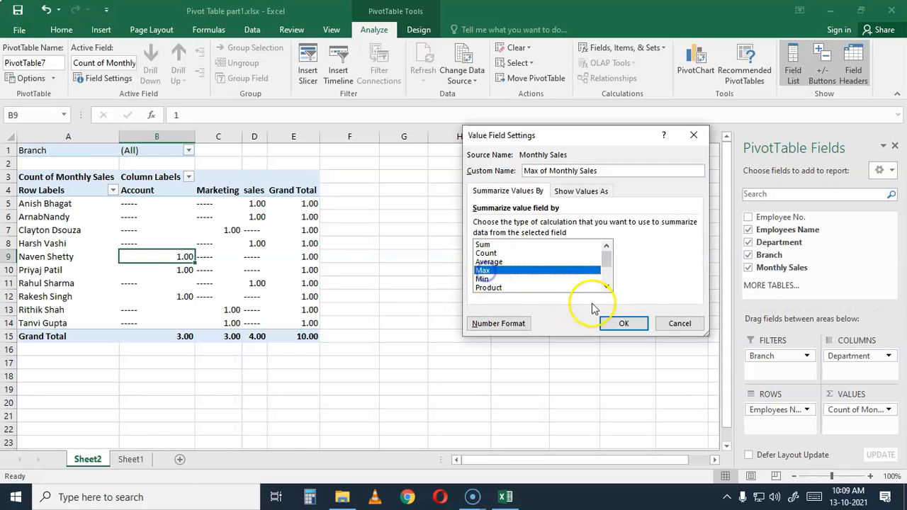
pyautogui.click(624, 324)
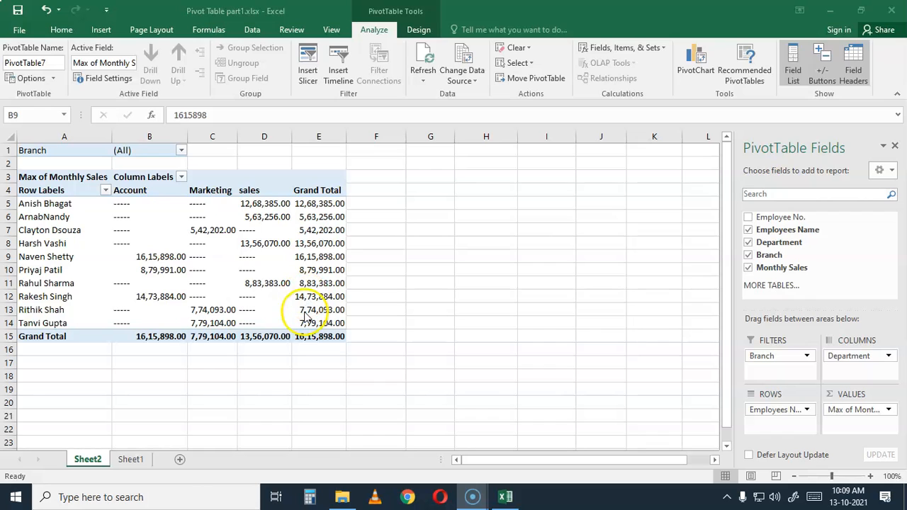
# Set the number format of the Monthly Sales value field to General
pyautogui.click(93, 80)
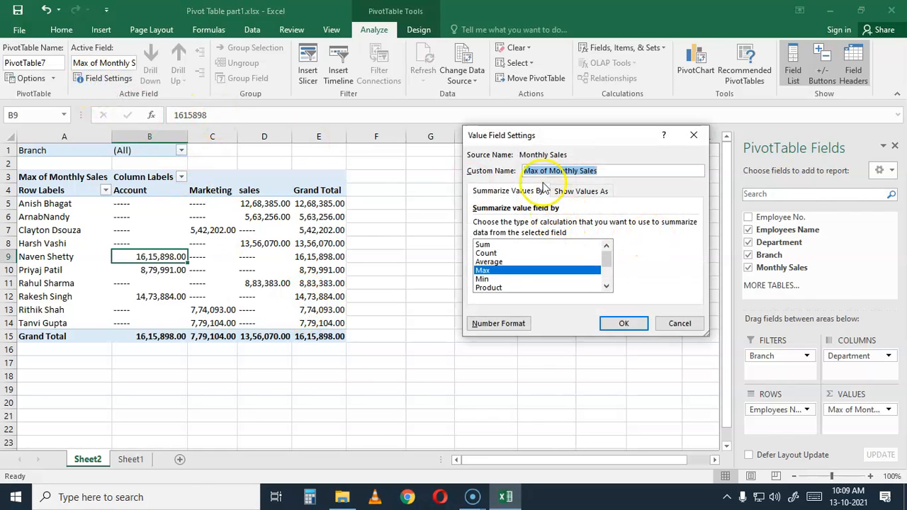
pyautogui.click(499, 323)
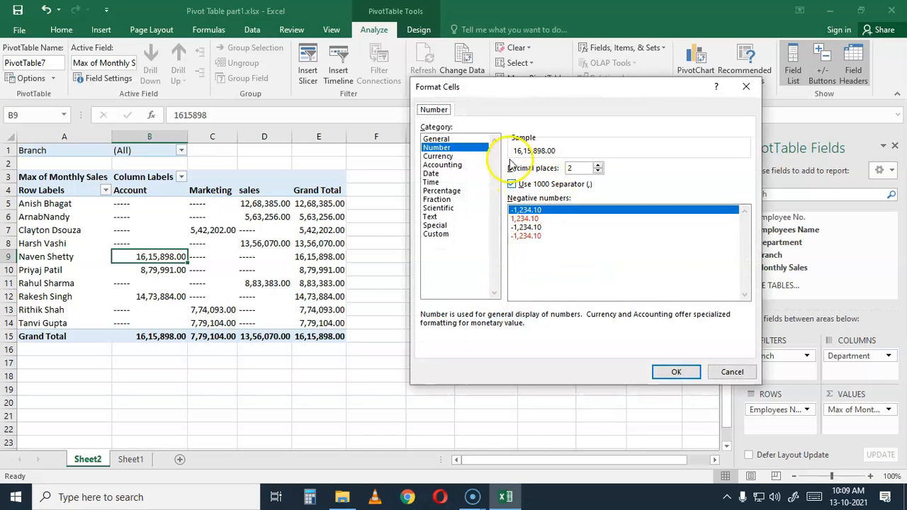
pyautogui.click(440, 139)
pyautogui.click(672, 374)
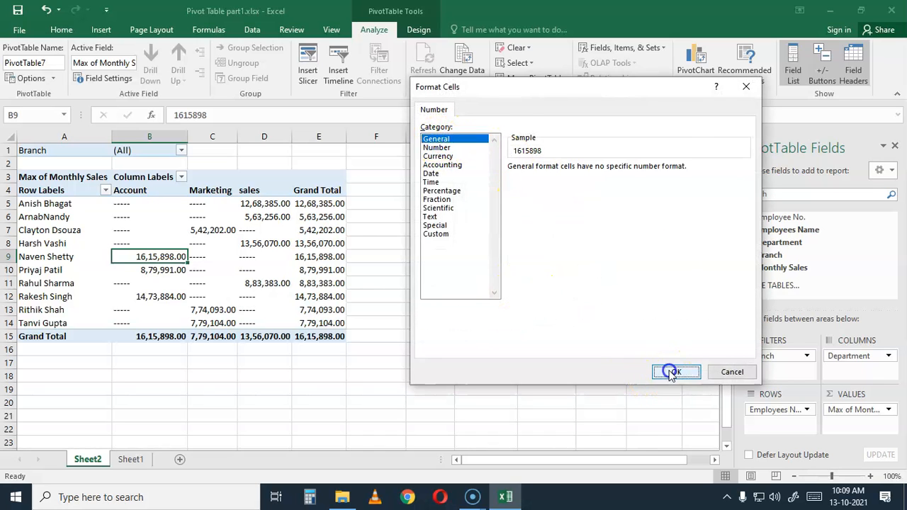
pyautogui.click(631, 323)
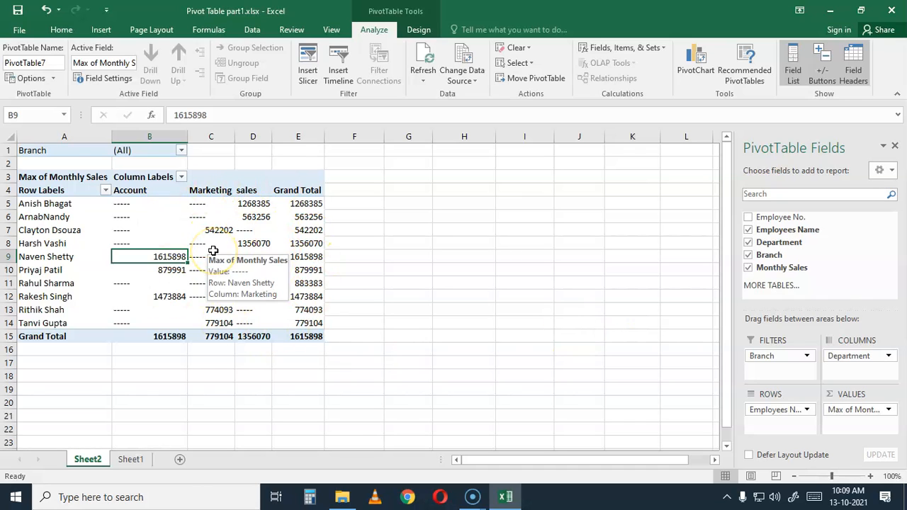
# Change the Monthly Sales value field's summary calculation to Min
pyautogui.click(96, 80)
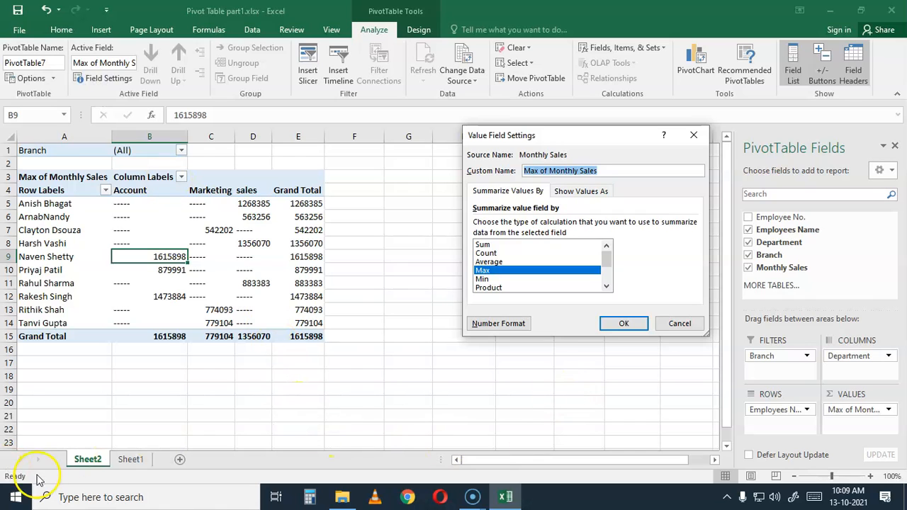
pyautogui.click(485, 280)
pyautogui.click(624, 326)
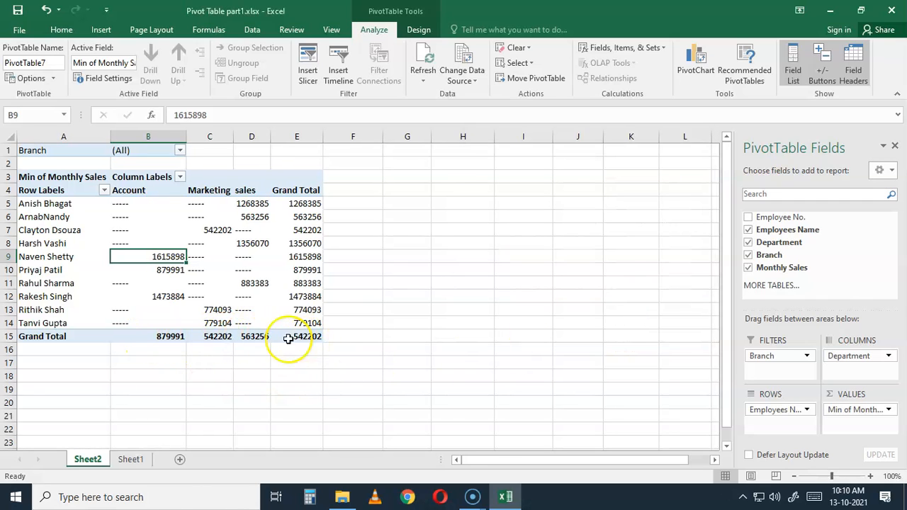
# Change the Monthly Sales value field's summary calculation to Max
pyautogui.moveTo(286, 337)
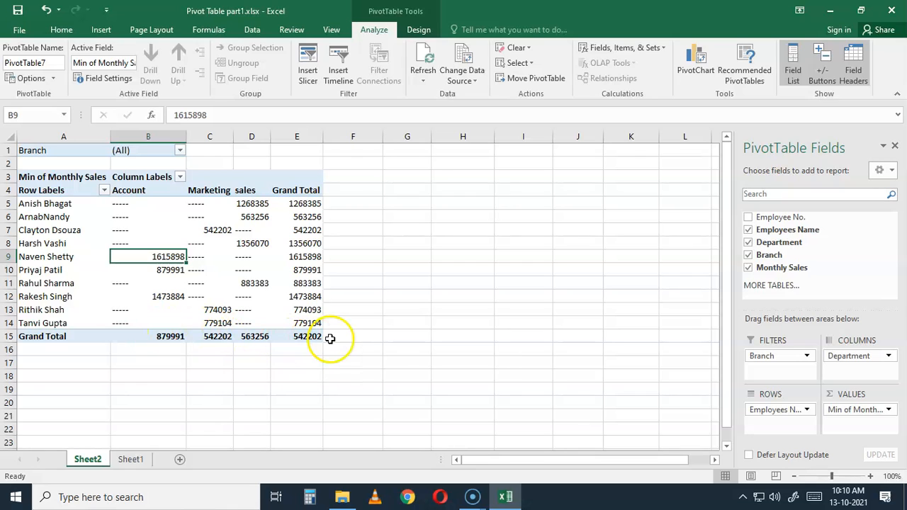
pyautogui.click(108, 78)
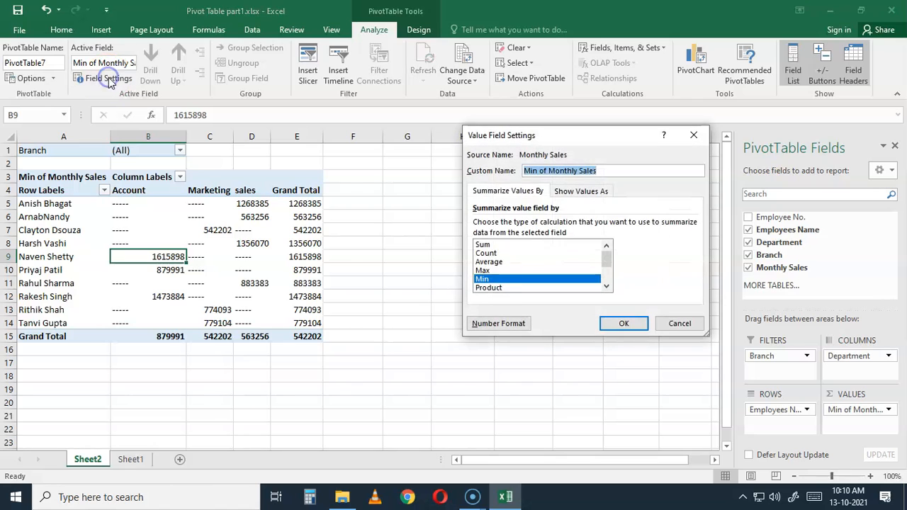
pyautogui.click(486, 270)
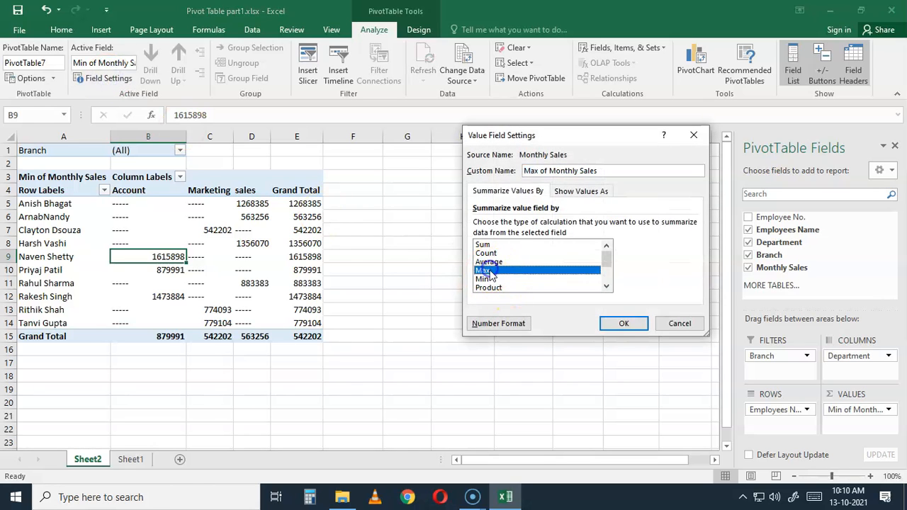
pyautogui.click(624, 323)
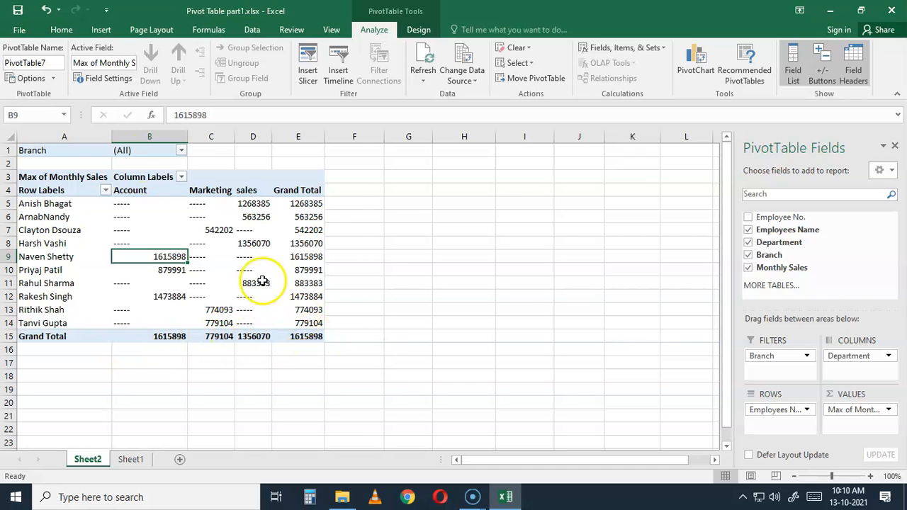
# Switch the summary calculation of the Monthly Sales value field to Min
pyautogui.click(104, 78)
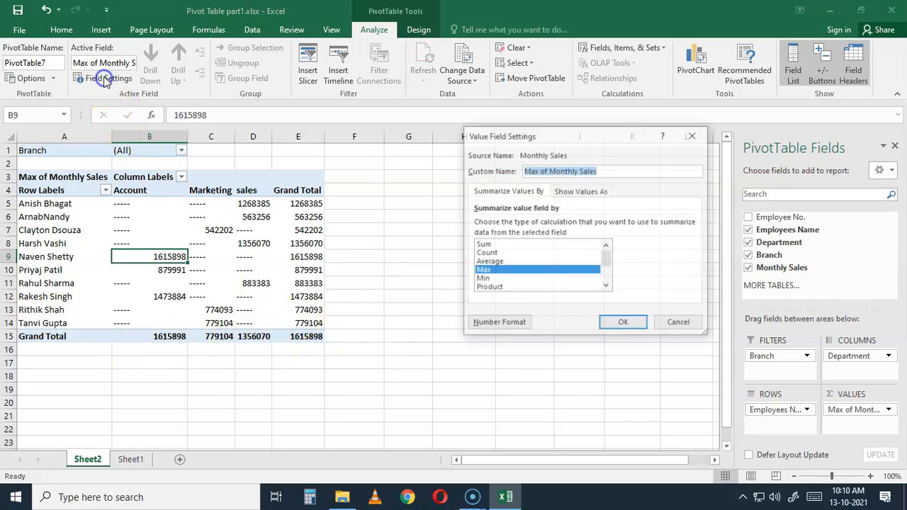
pyautogui.click(485, 278)
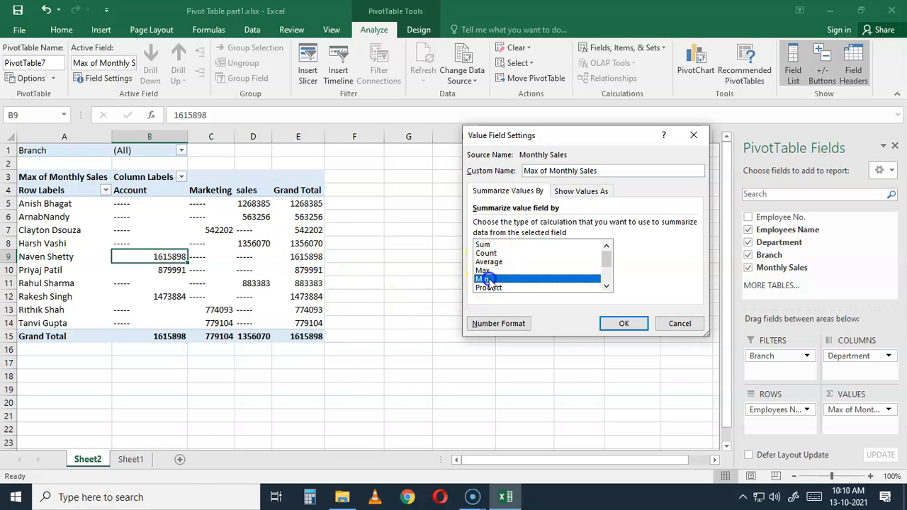
pyautogui.click(614, 323)
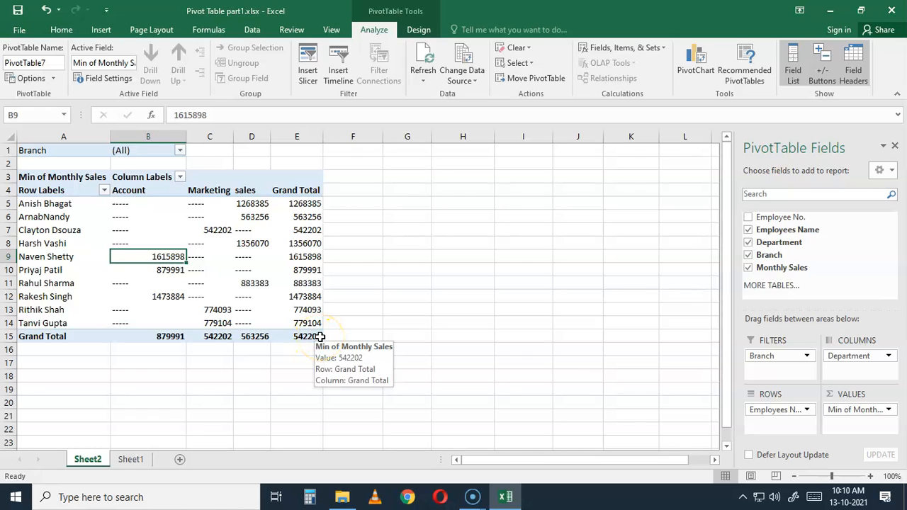
# Summarize the Monthly Sales value field by Max again
pyautogui.click(99, 78)
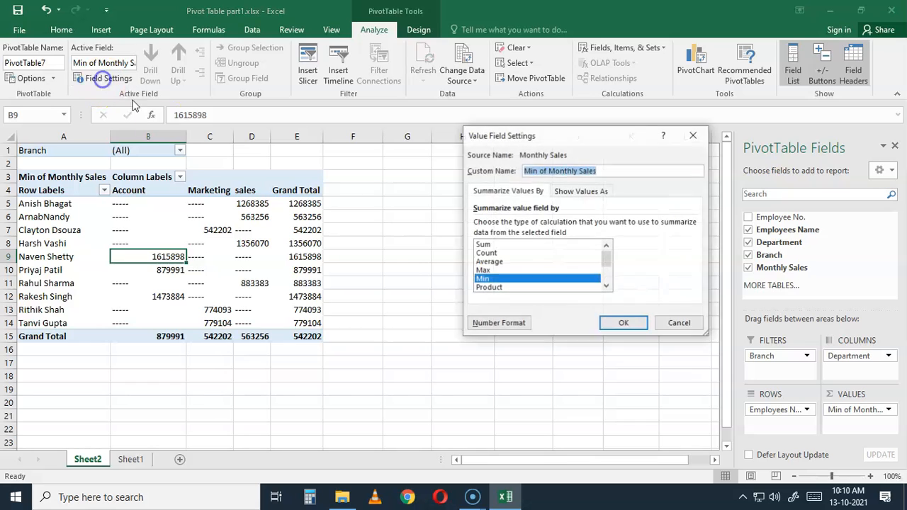
pyautogui.click(485, 270)
pyautogui.click(624, 324)
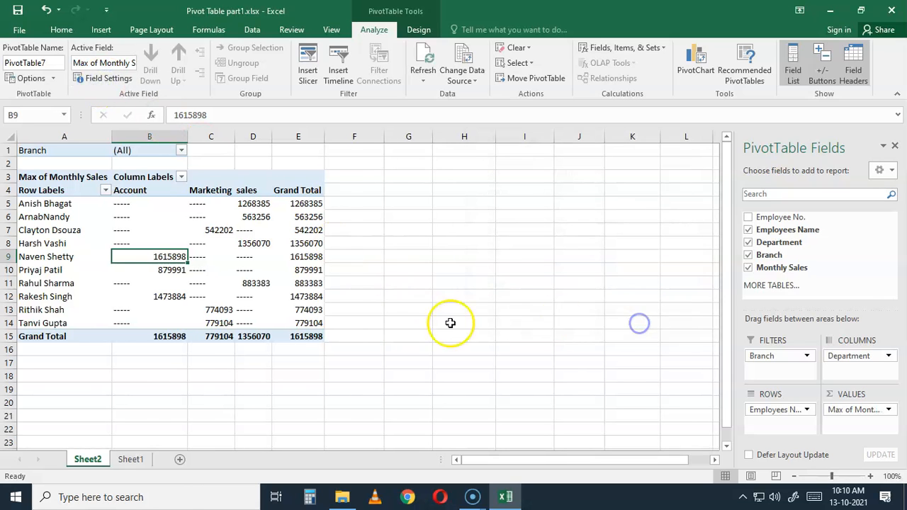
# Change the Monthly Sales value field's summary calculation to Count
pyautogui.moveTo(321, 338)
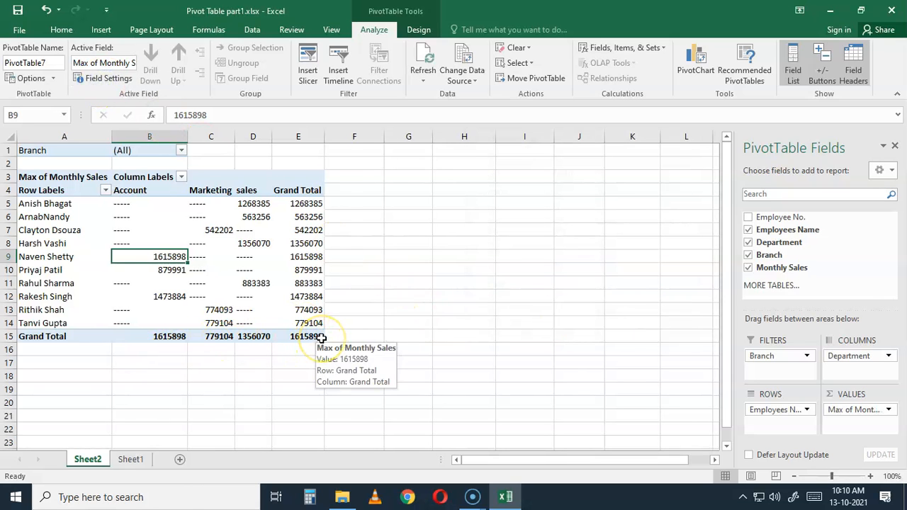
pyautogui.click(117, 85)
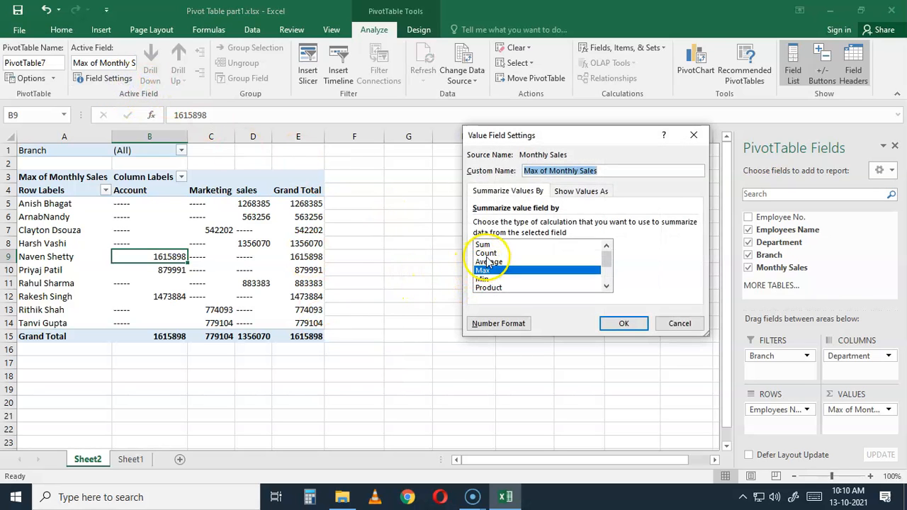
pyautogui.click(488, 253)
pyautogui.click(624, 323)
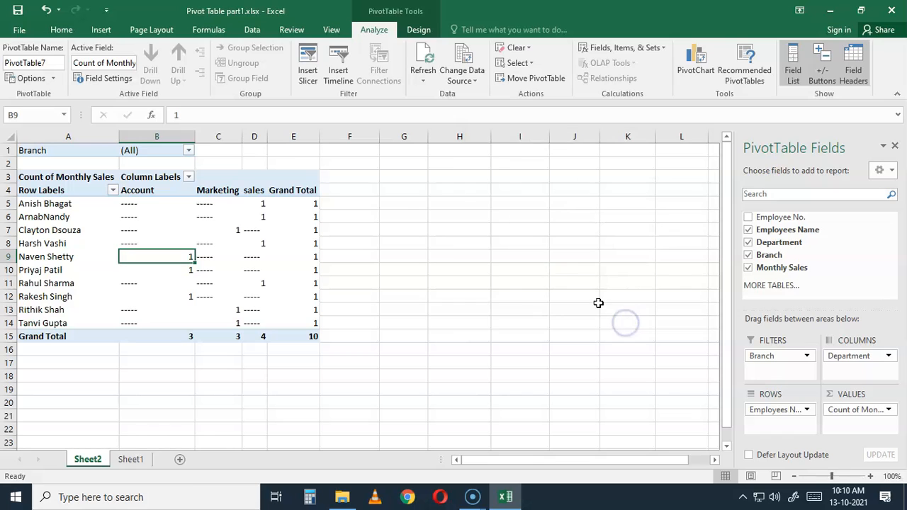
# Set the Monthly Sales value field's summary calculation to Sum
pyautogui.click(114, 79)
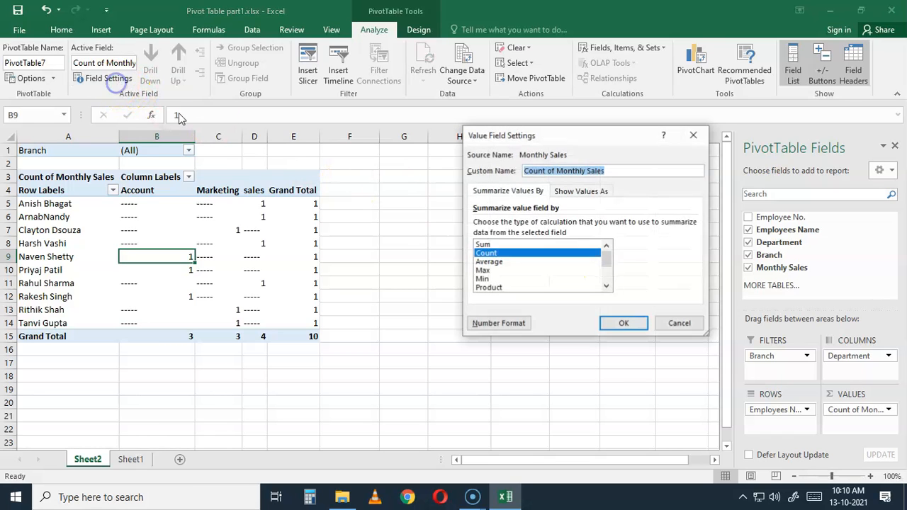
pyautogui.click(489, 244)
pyautogui.click(621, 323)
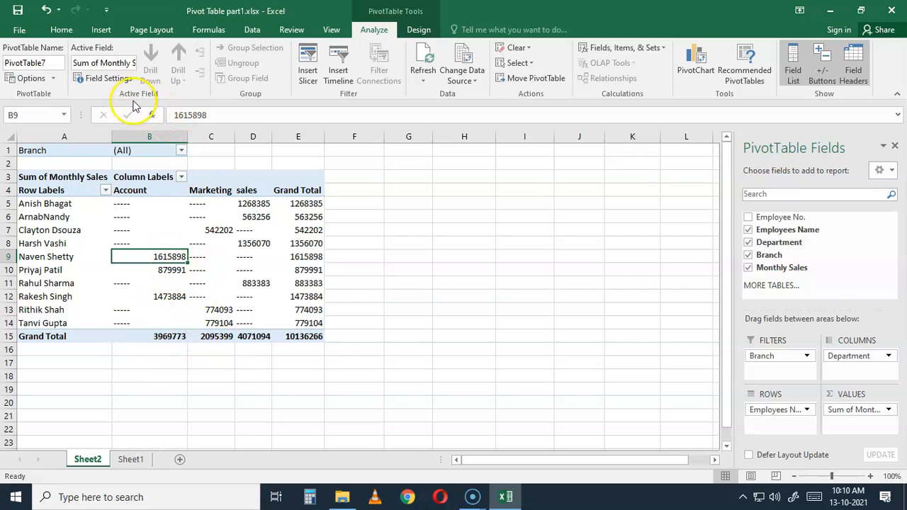
pyautogui.click(106, 79)
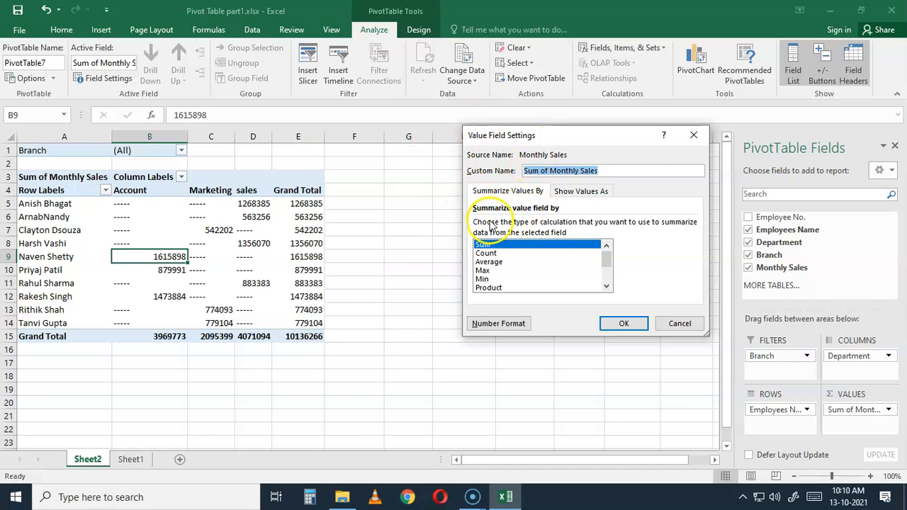
pyautogui.click(679, 329)
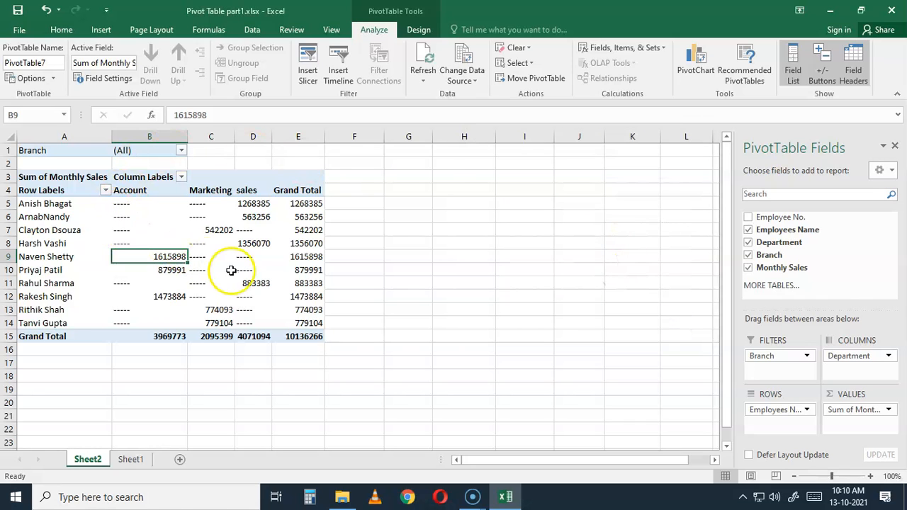
# Generate report filter pages from the pivot table for the Branch filter field
pyautogui.click(91, 190)
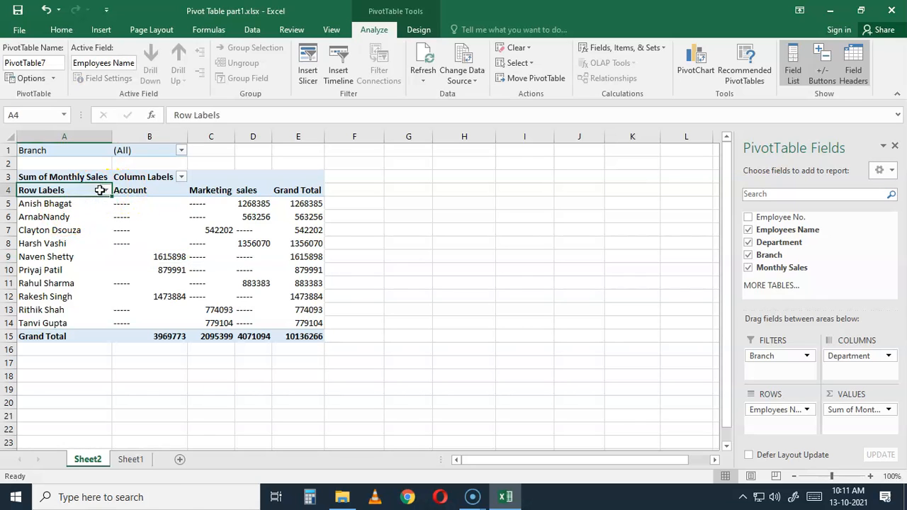
pyautogui.click(53, 78)
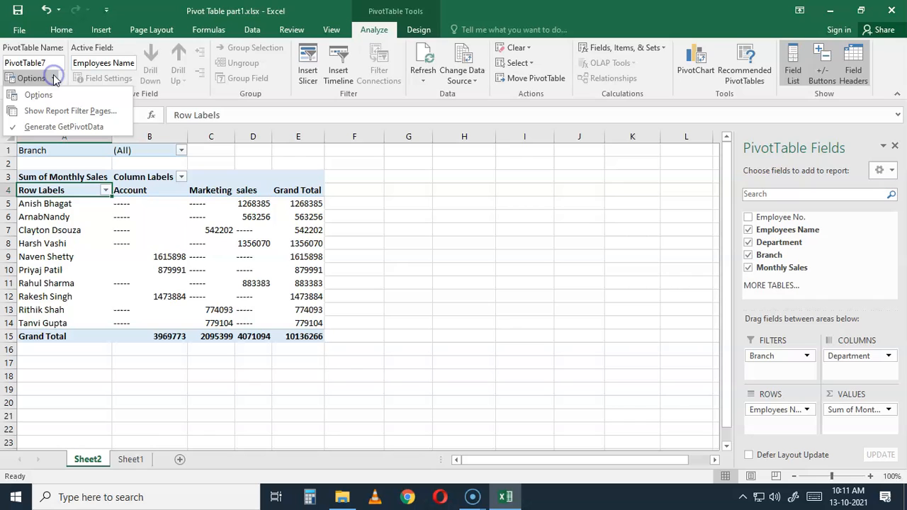
pyautogui.click(71, 112)
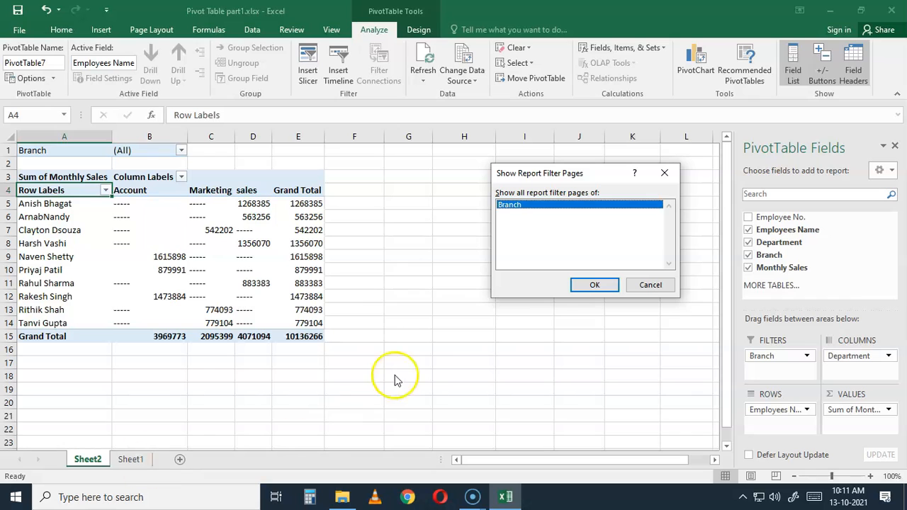
pyautogui.click(595, 284)
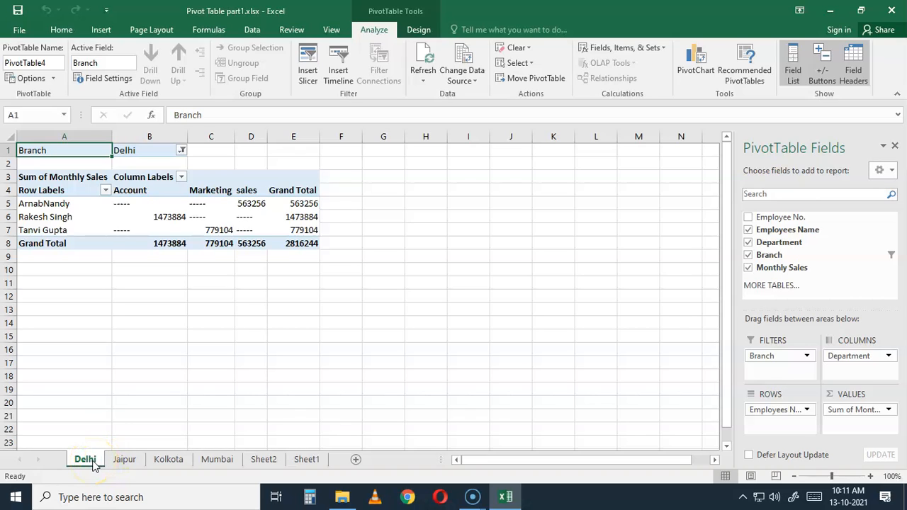
# Review the pivot tables on the Jaipur, Kolkota, Mumbai and Delhi branch sheets
pyautogui.click(124, 462)
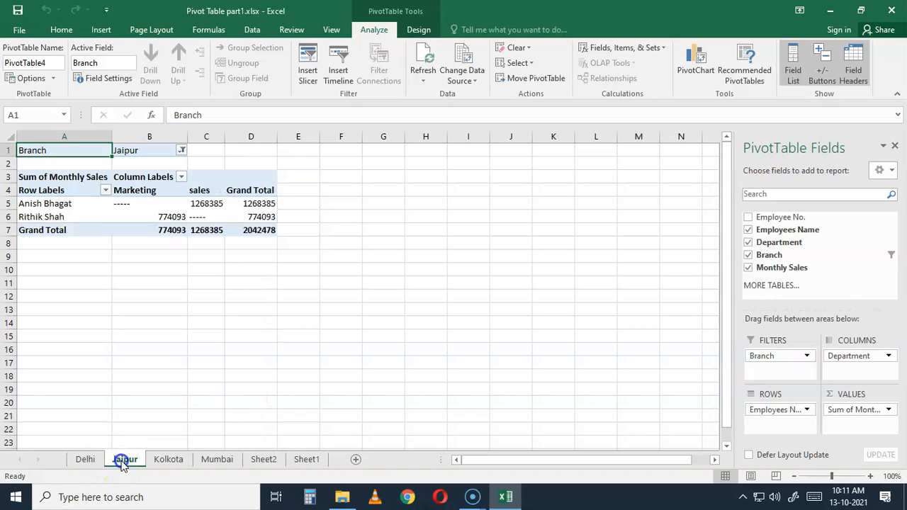
pyautogui.click(170, 461)
pyautogui.click(220, 461)
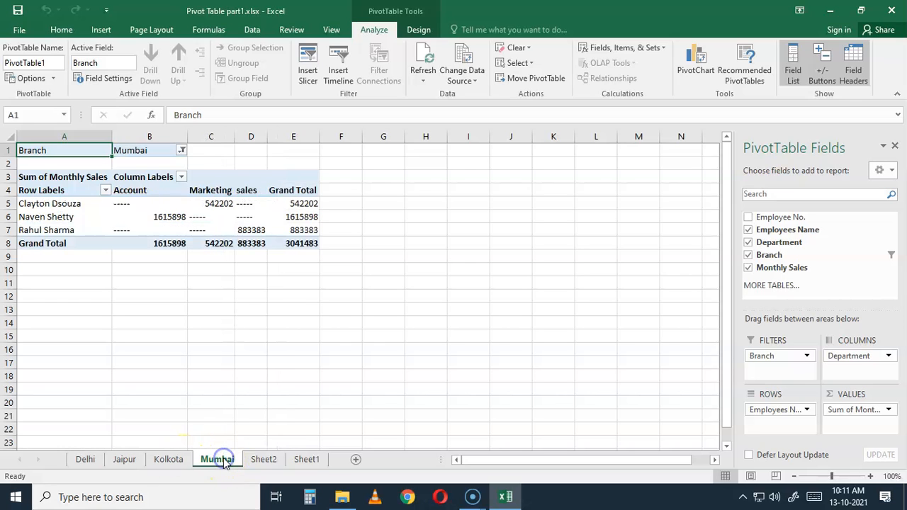
pyautogui.click(177, 462)
pyautogui.click(124, 462)
pyautogui.click(85, 462)
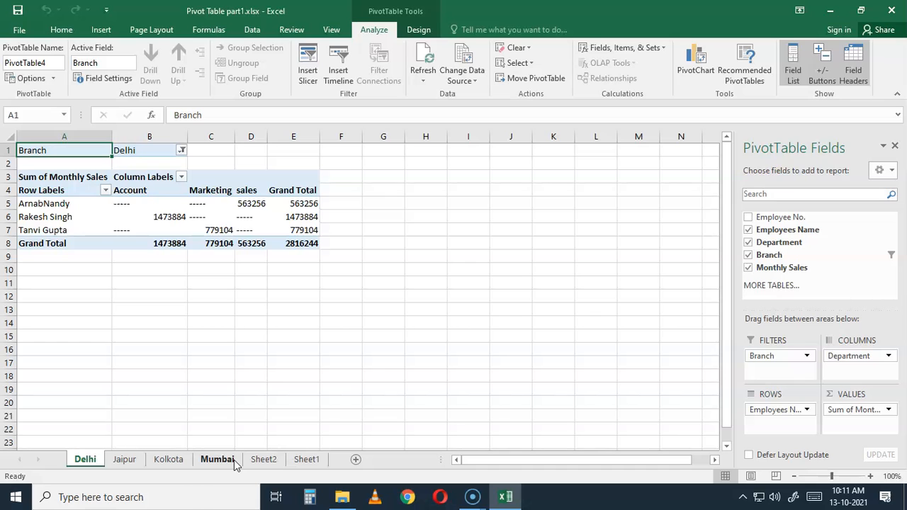
# Return to Sheet2 and examine the report filter pages setting for the Branch field without generating new pages
pyautogui.click(263, 461)
pyautogui.click(266, 461)
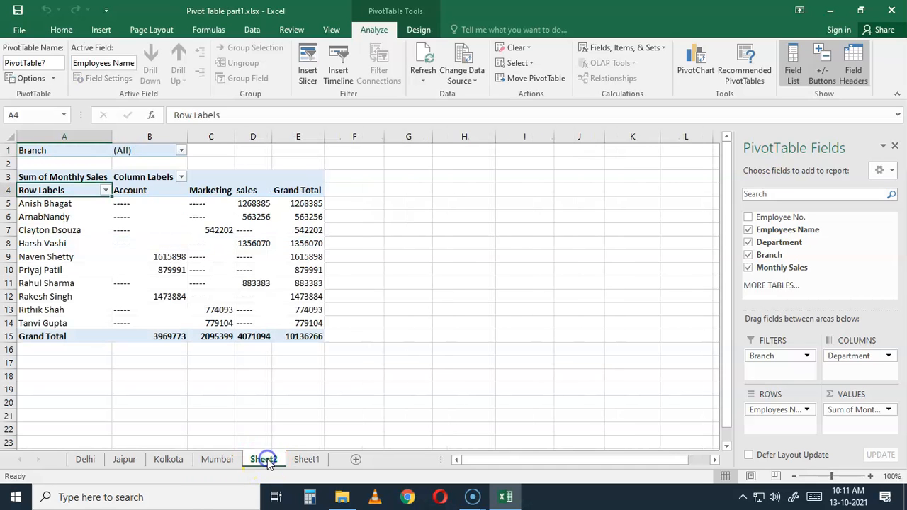
pyautogui.click(117, 230)
pyautogui.click(38, 88)
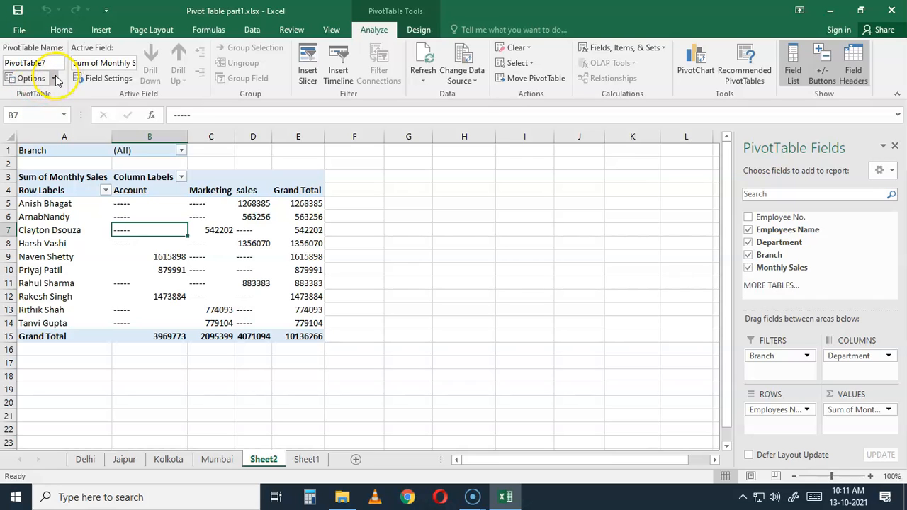
pyautogui.click(55, 79)
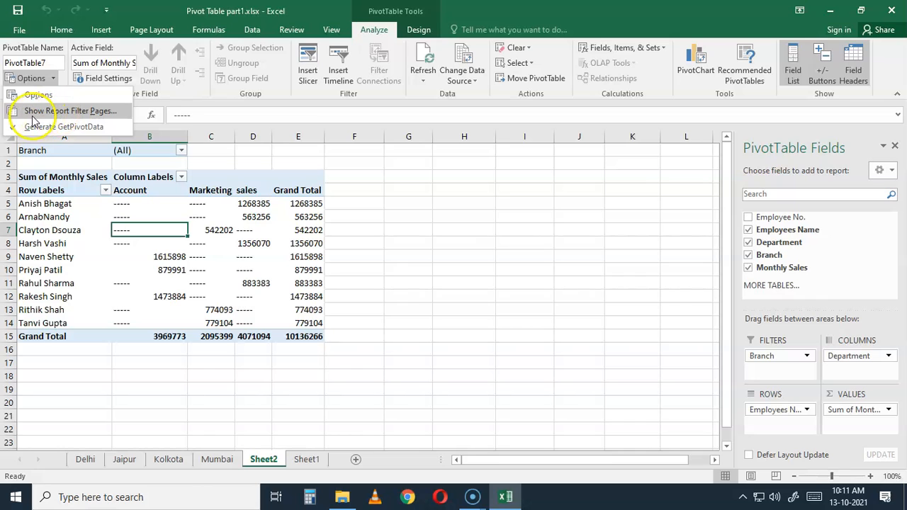
pyautogui.click(99, 118)
pyautogui.click(576, 286)
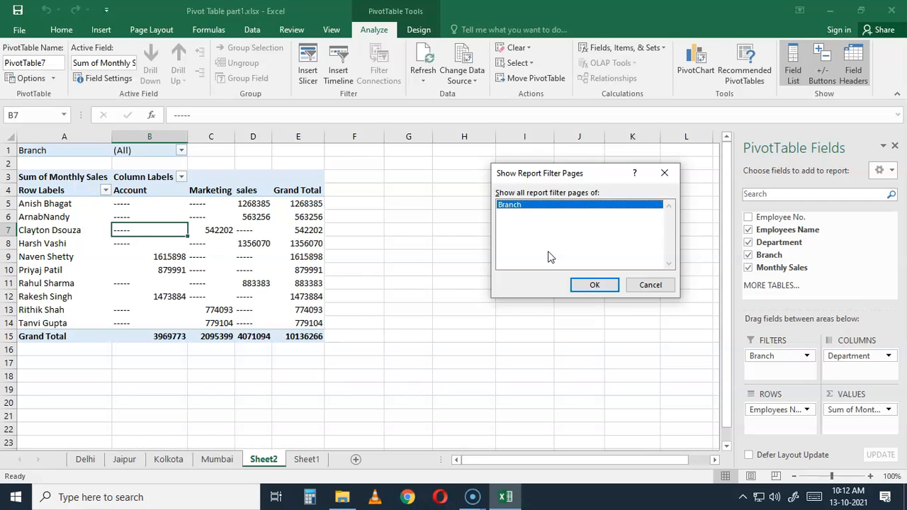
pyautogui.click(594, 287)
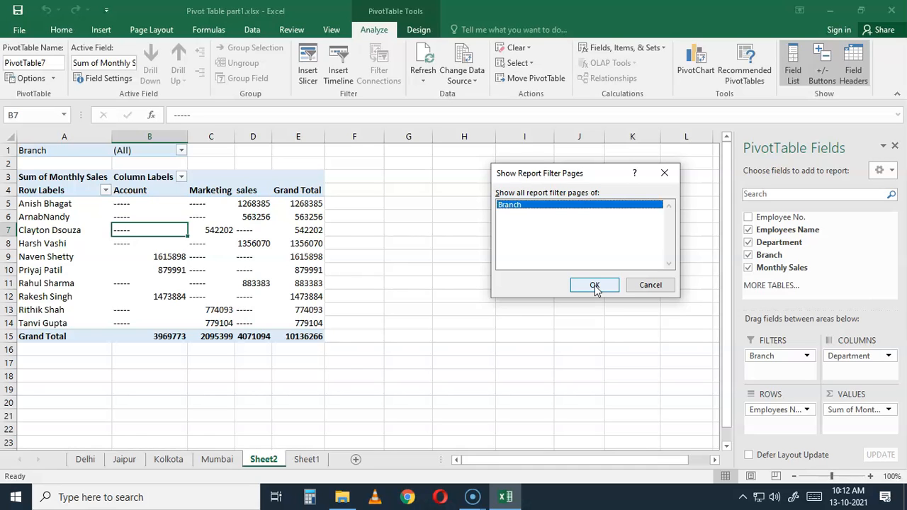
pyautogui.click(649, 285)
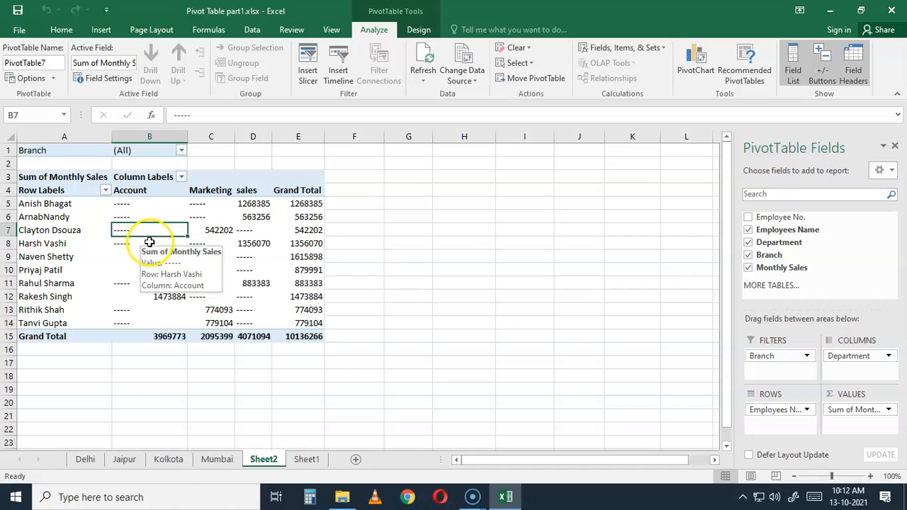
# Try to show detail for the Row Labels header of the pivot table
pyautogui.click(72, 189)
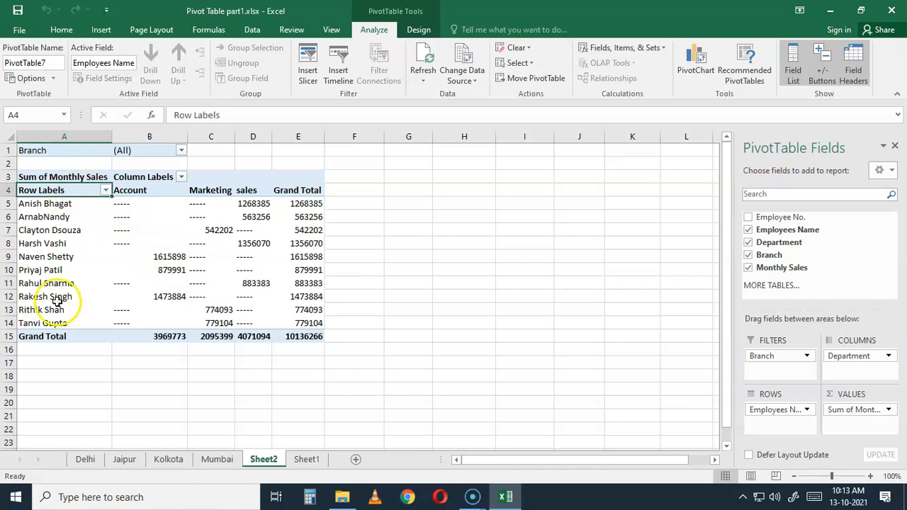
pyautogui.doubleClick(121, 220)
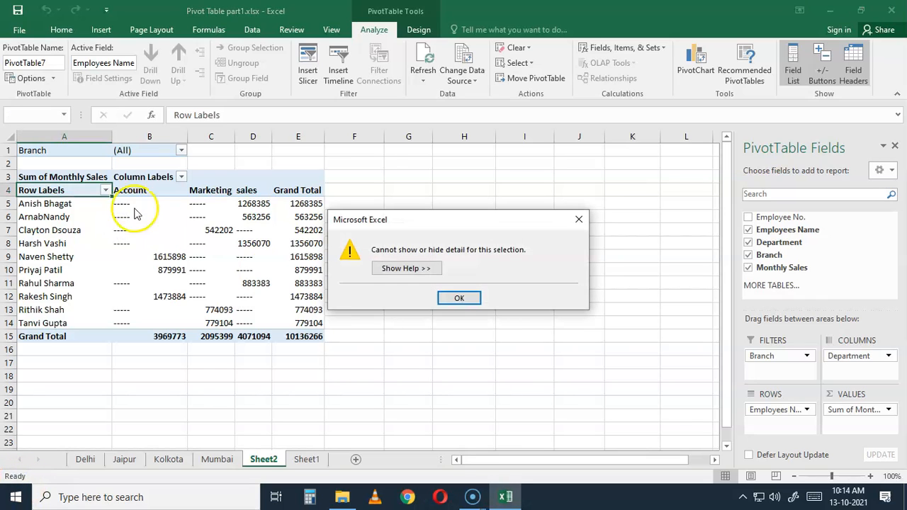
pyautogui.click(460, 298)
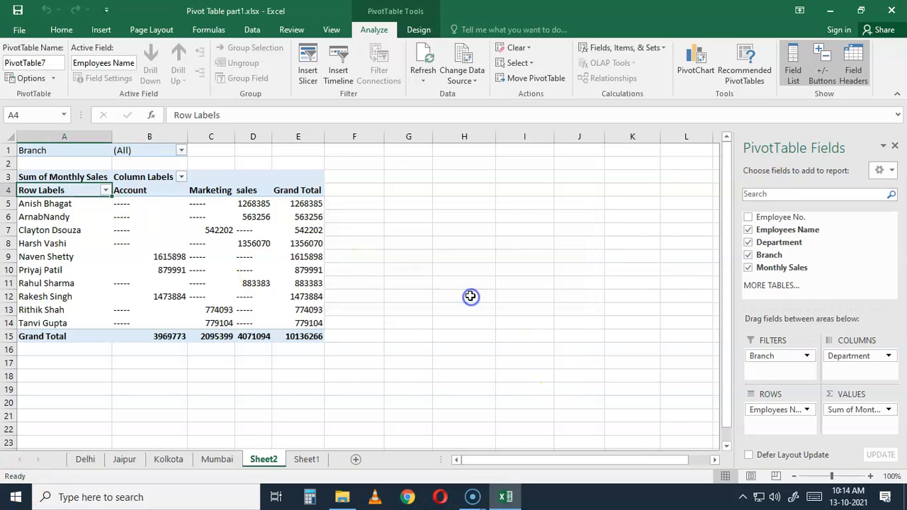
# Filter the Sheet2 pivot table to the Mumbai branch
pyautogui.click(118, 242)
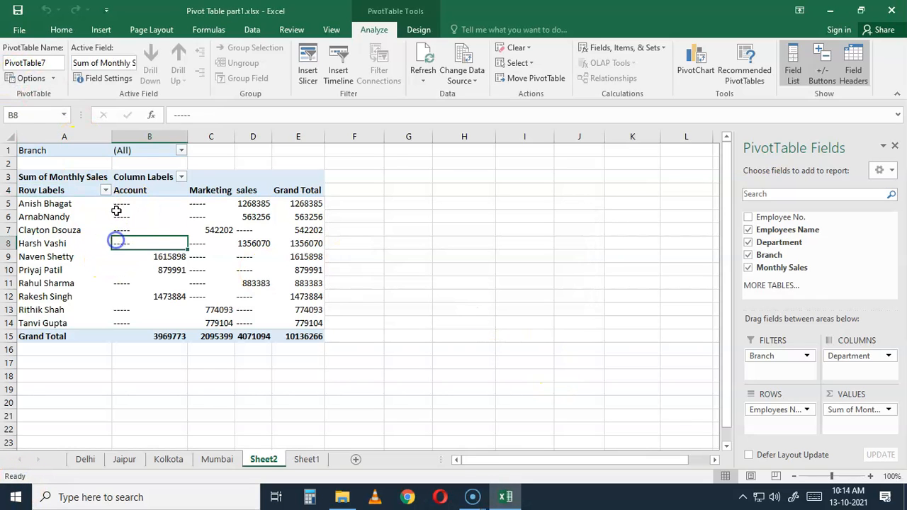
pyautogui.click(182, 150)
pyautogui.click(61, 224)
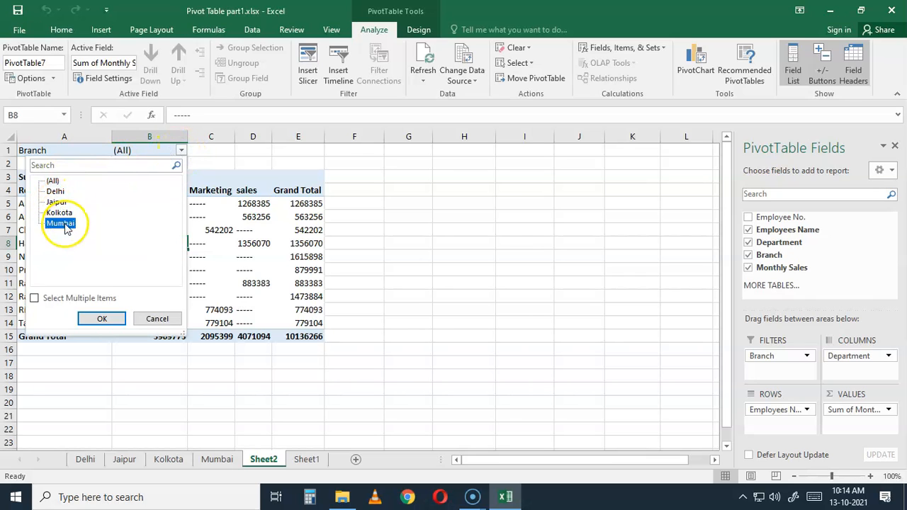
pyautogui.click(106, 320)
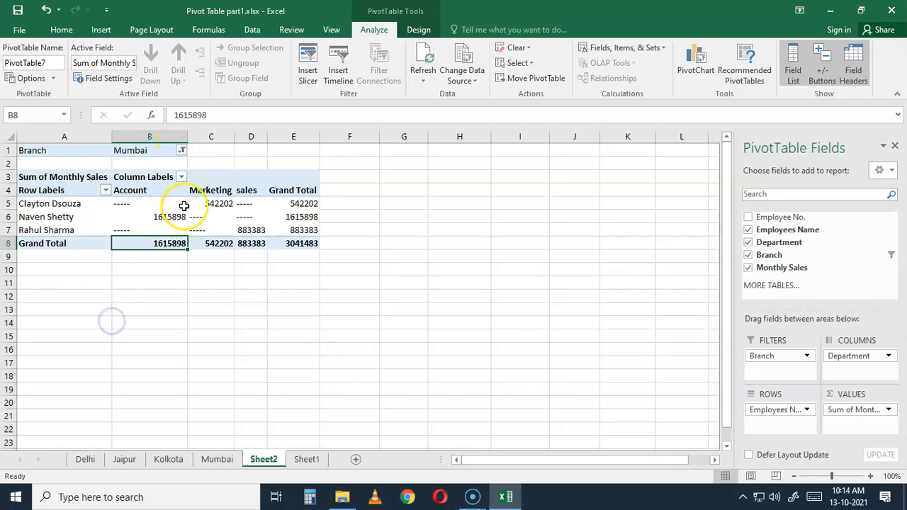
# Review the Branch report filter choices and keep the pivot table on Mumbai
pyautogui.click(73, 205)
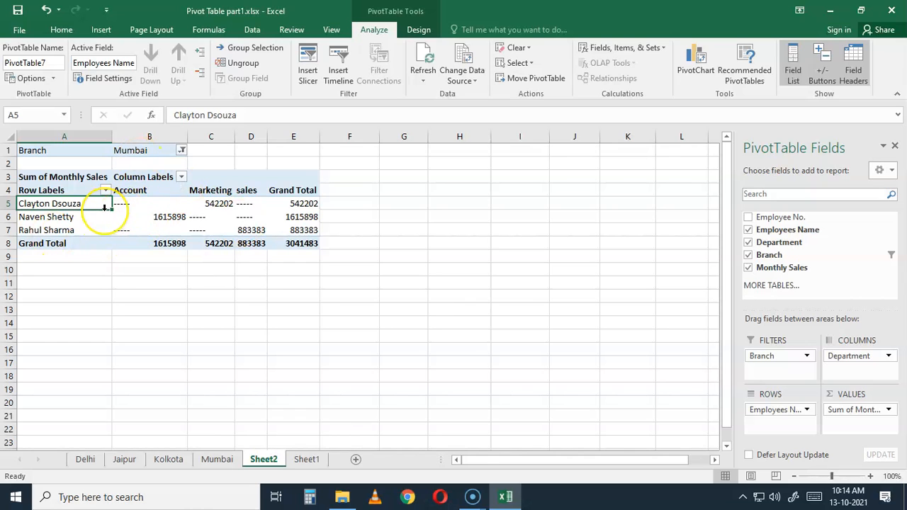
pyautogui.click(182, 151)
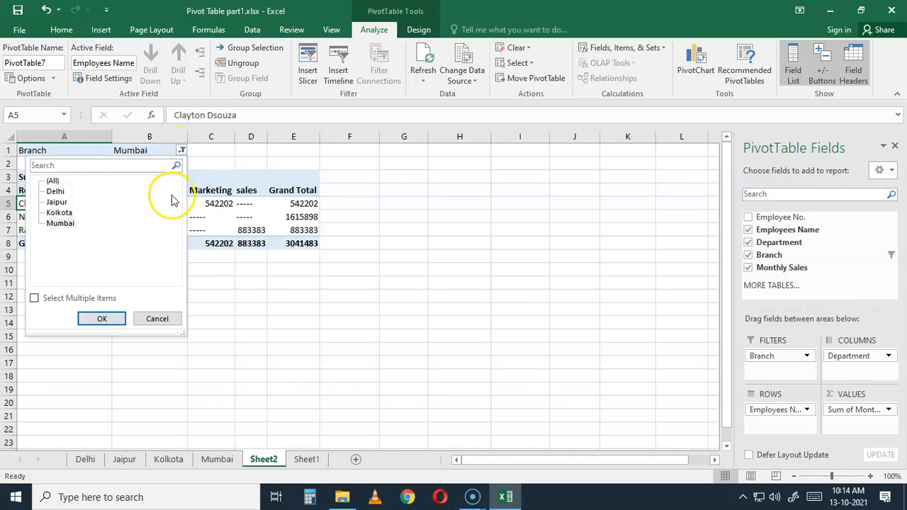
pyautogui.click(103, 320)
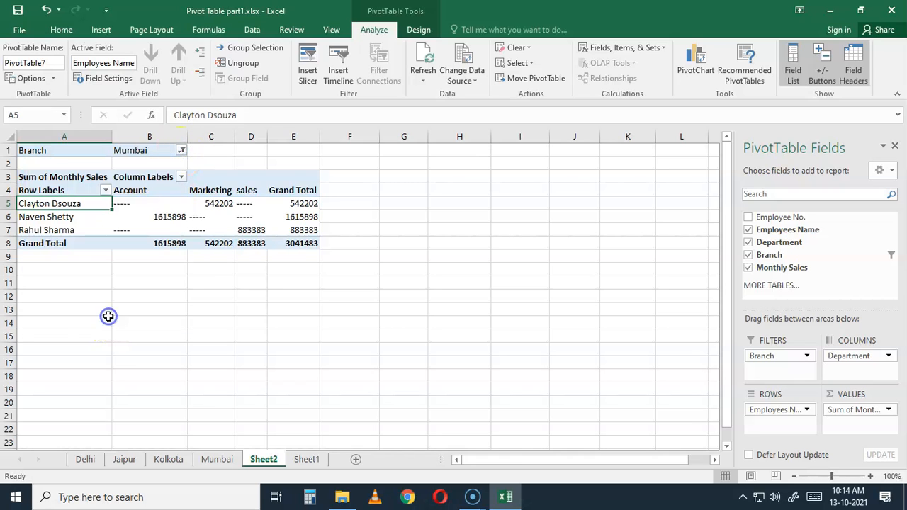
# Apply a value filter to the Employees Name row labels for Sum of Monthly Sales greater than 883383
pyautogui.click(105, 191)
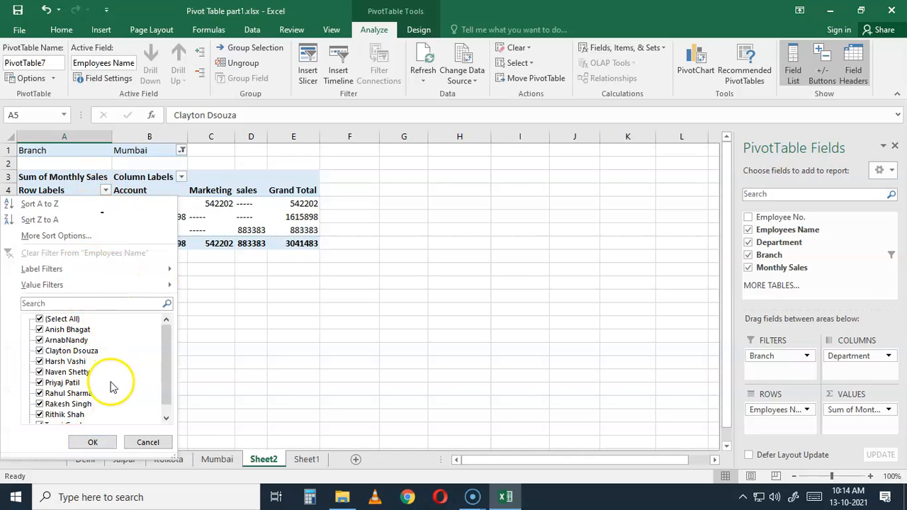
pyautogui.moveTo(168, 346); pyautogui.dragTo(172, 317)
pyautogui.moveTo(73, 288)
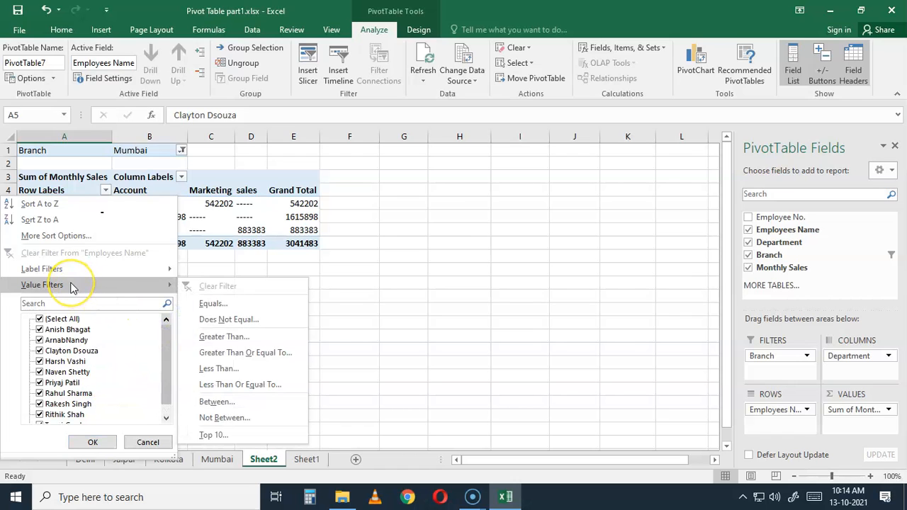
pyautogui.click(41, 287)
pyautogui.click(211, 289)
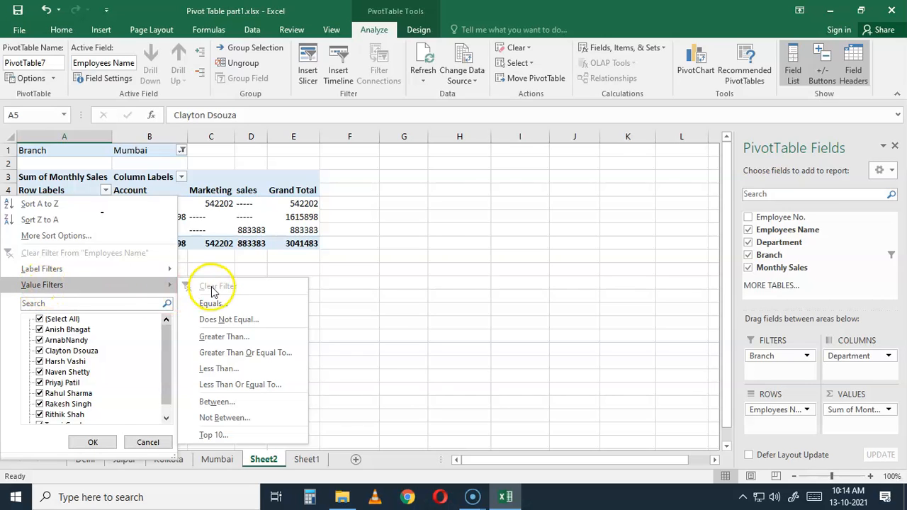
pyautogui.click(218, 340)
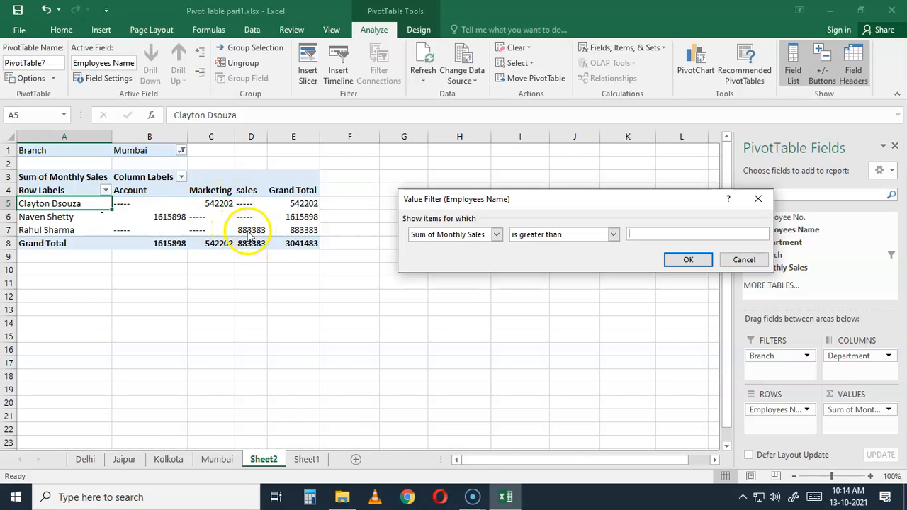
pyautogui.write('88')
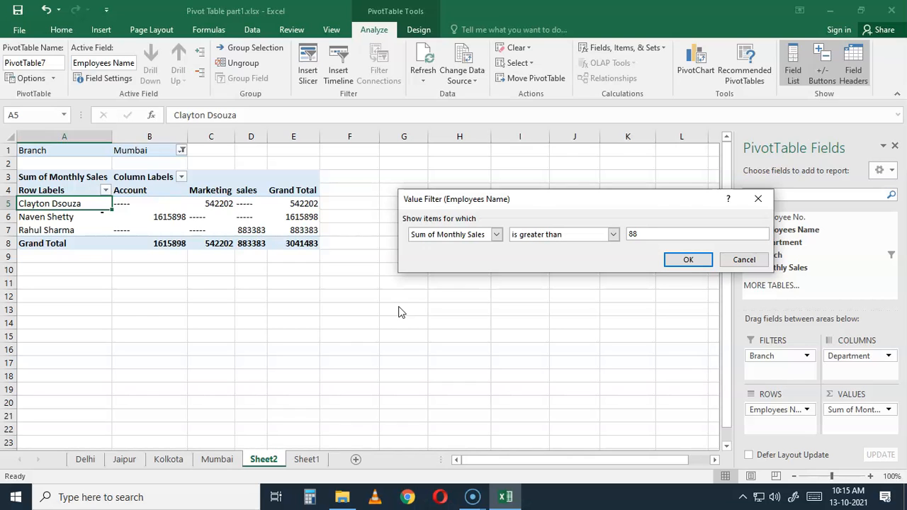
pyautogui.write('3383')
pyautogui.click(704, 261)
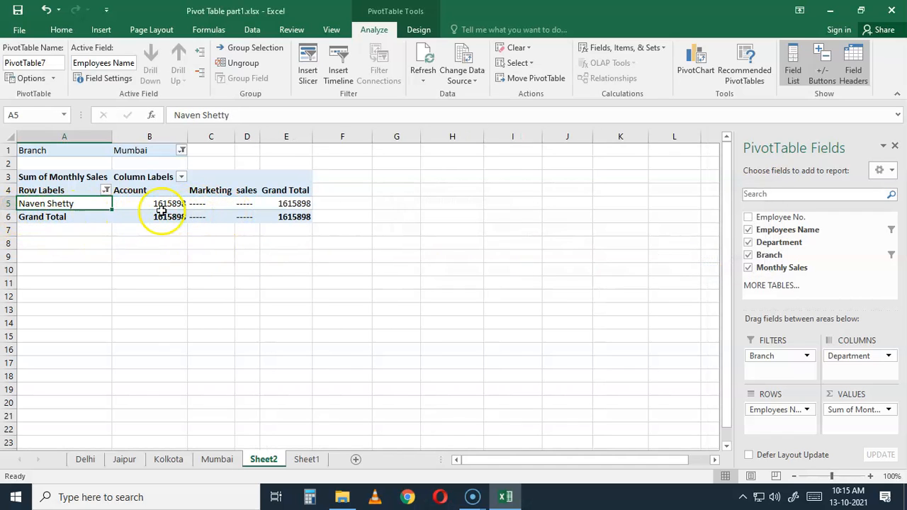
pyautogui.moveTo(161, 211)
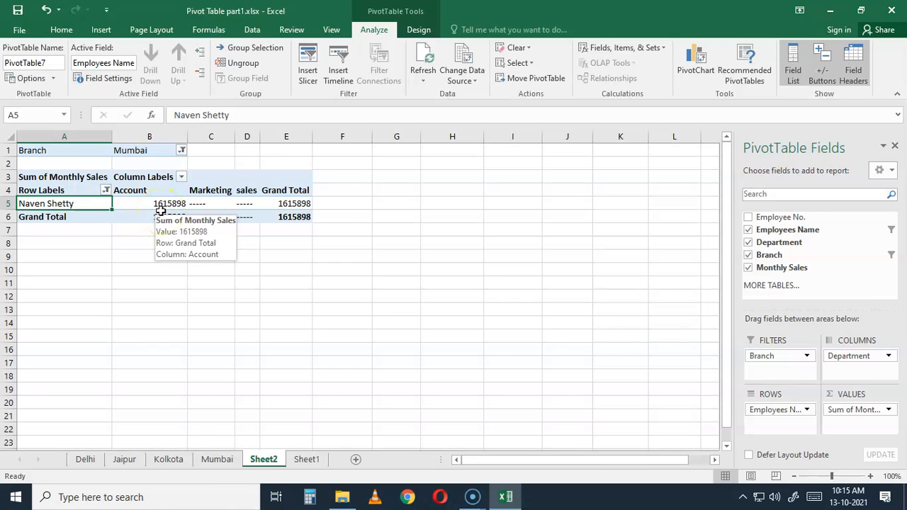
# Clear the value filter from the Employees Name field
pyautogui.click(106, 190)
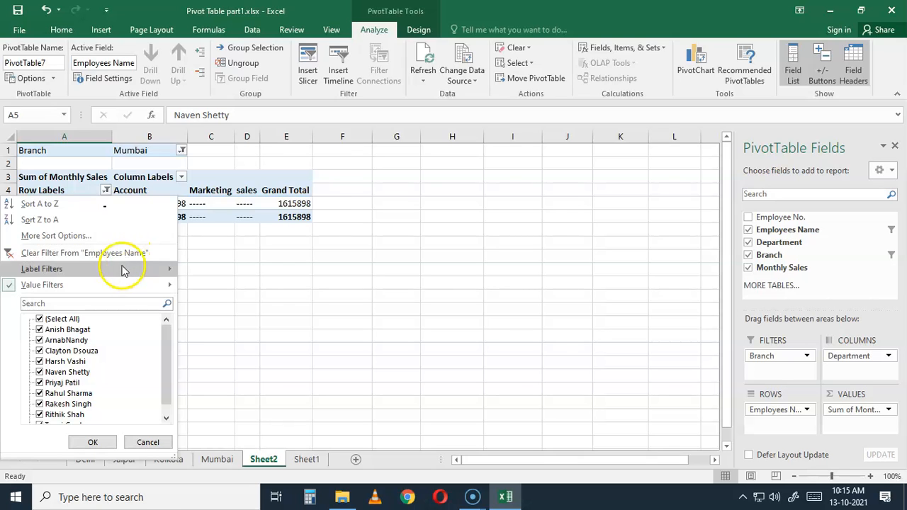
pyautogui.moveTo(111, 286)
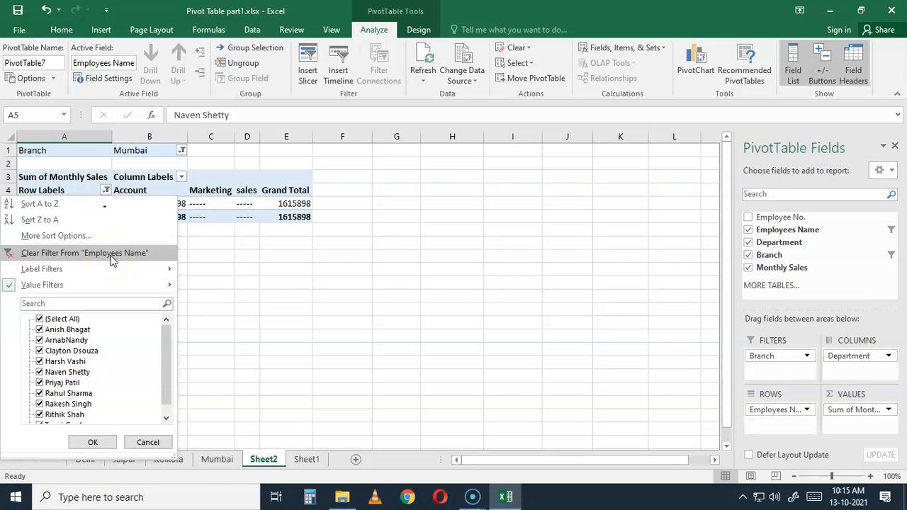
pyautogui.click(110, 257)
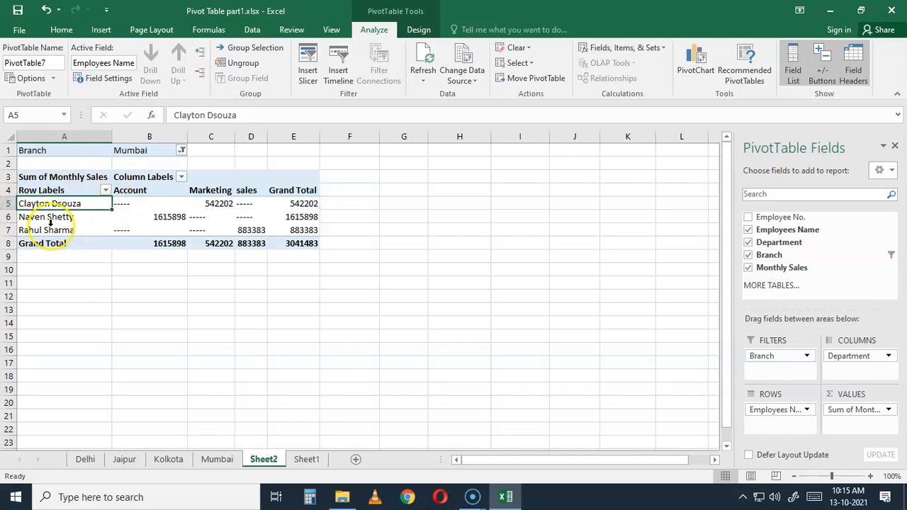
# Reapply the Employees Name value filter so only Sum of Monthly Sales greater than 883383 is shown
pyautogui.click(105, 190)
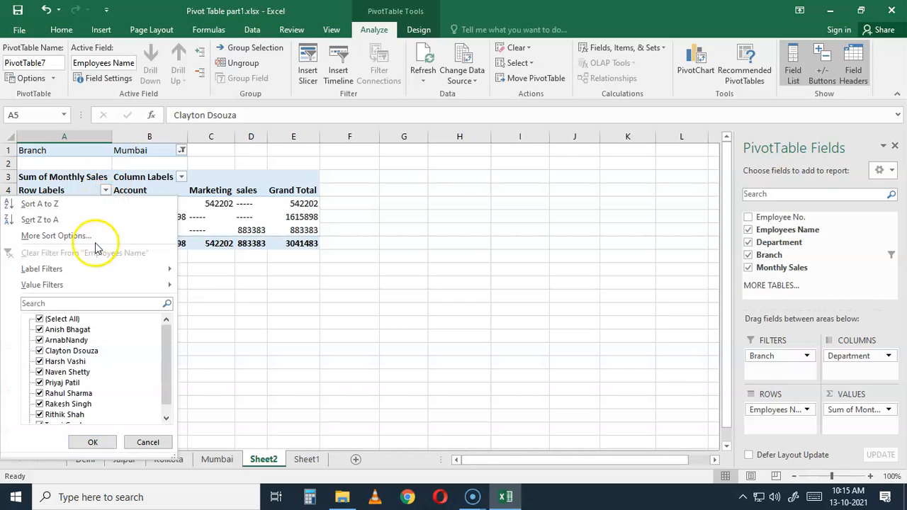
pyautogui.click(90, 285)
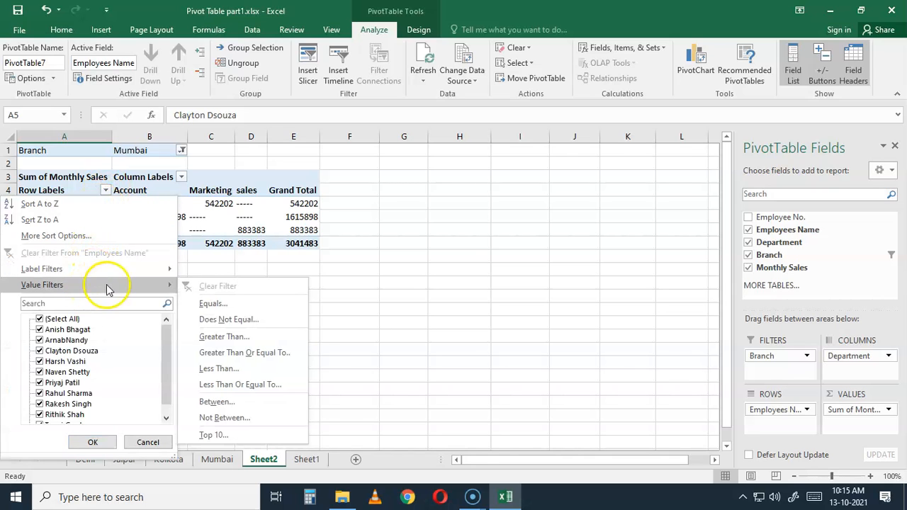
pyautogui.click(244, 337)
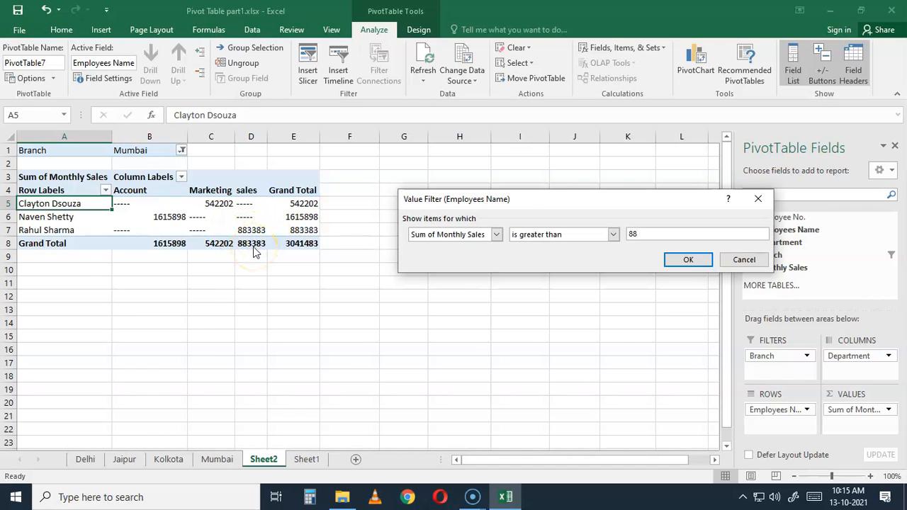
pyautogui.write('83')
pyautogui.click(686, 260)
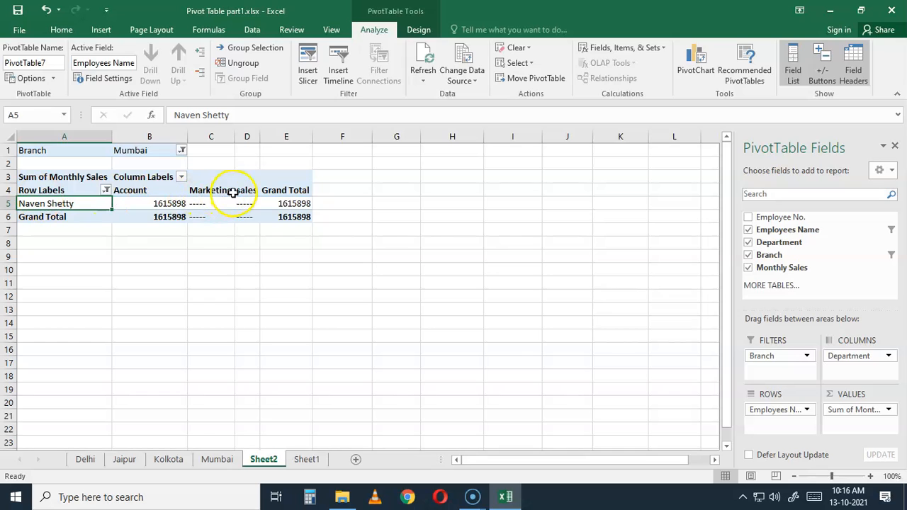
pyautogui.moveTo(226, 209)
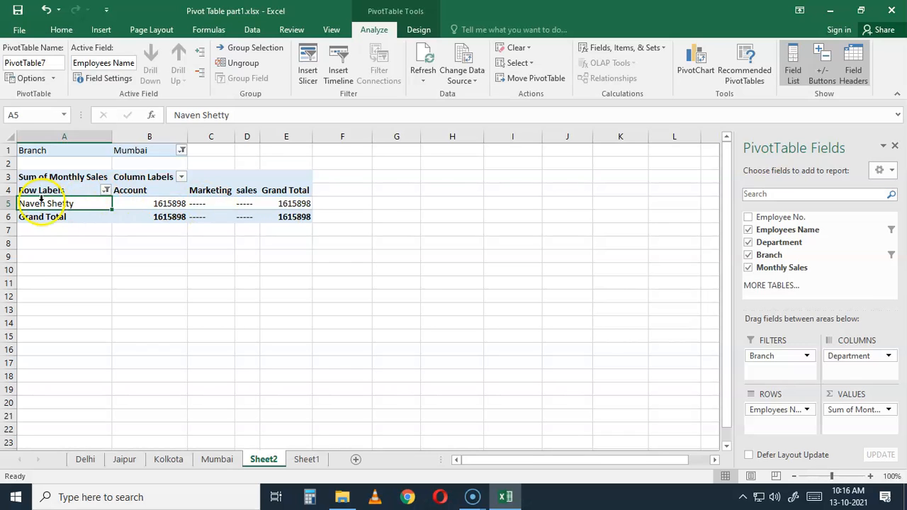
# Clear the reapplied Employees Name filter from the row labels
pyautogui.click(105, 191)
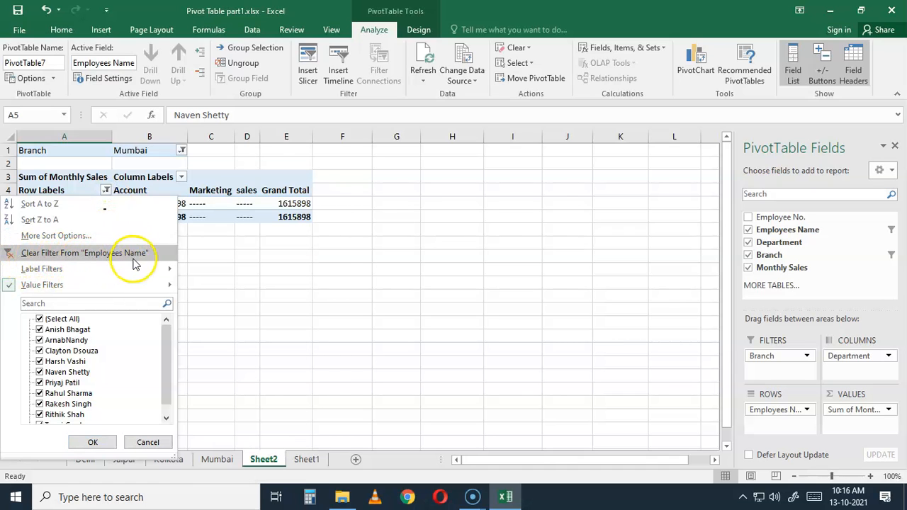
pyautogui.moveTo(131, 284)
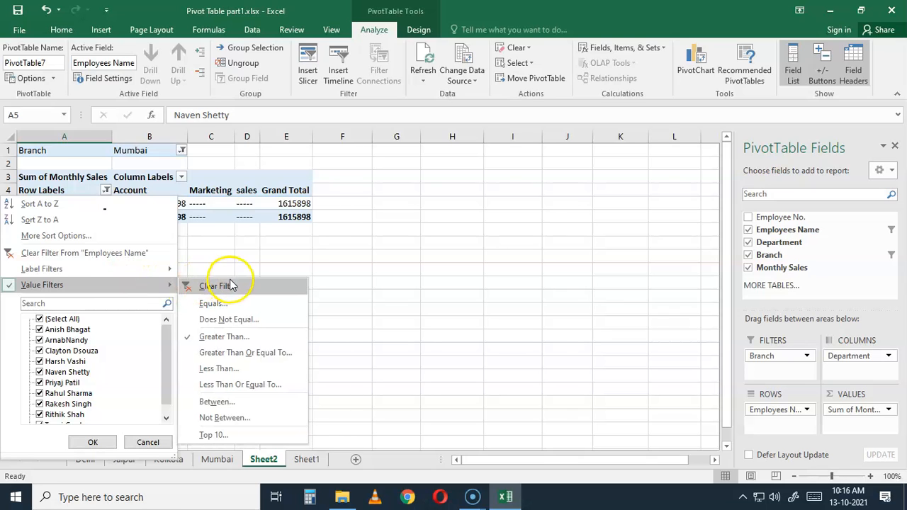
pyautogui.click(97, 253)
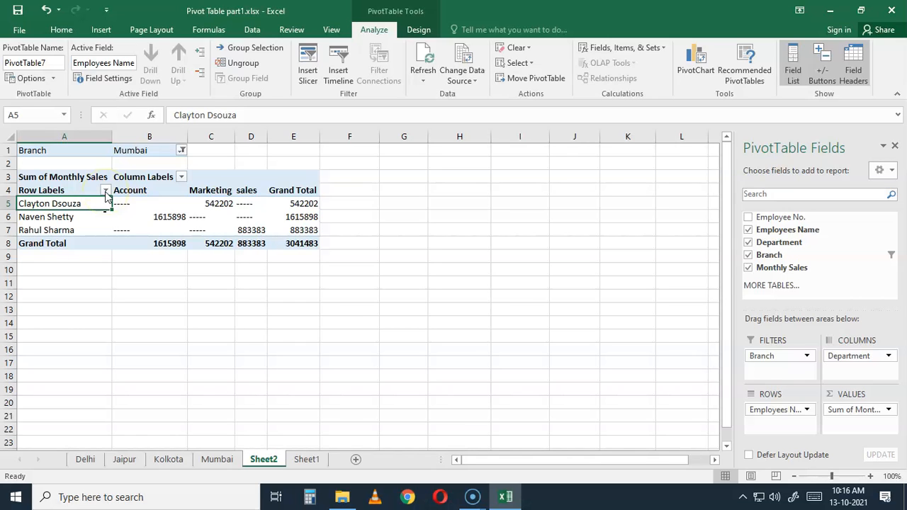
# Set the pivot table's Branch report filter to (All)
pyautogui.hotkey('alt', 'Tab')
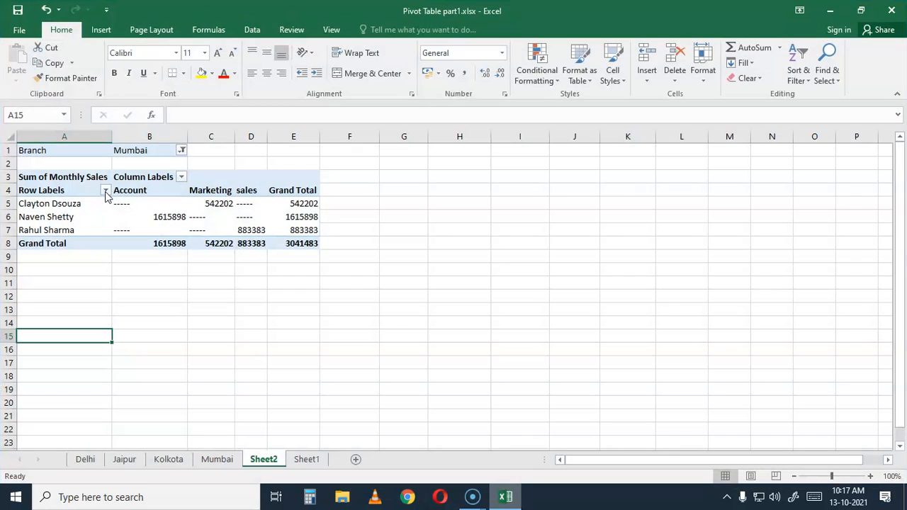
pyautogui.click(156, 221)
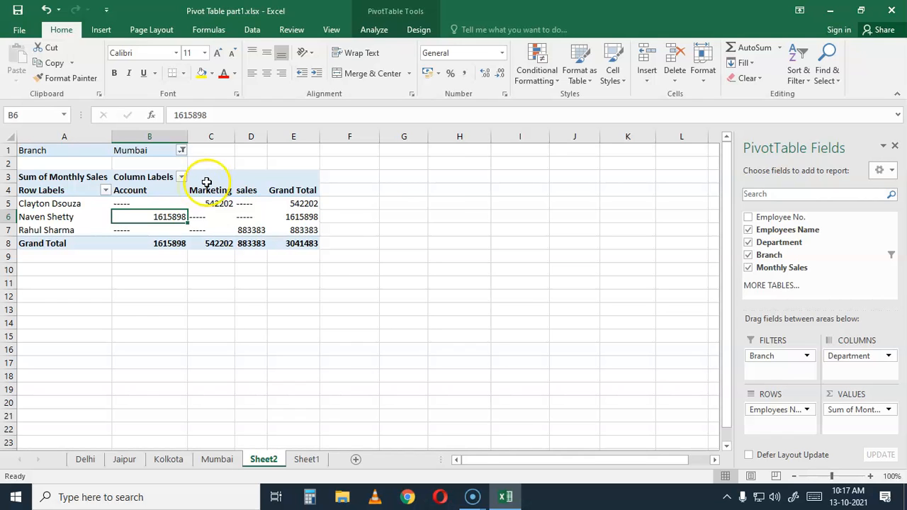
pyautogui.click(376, 29)
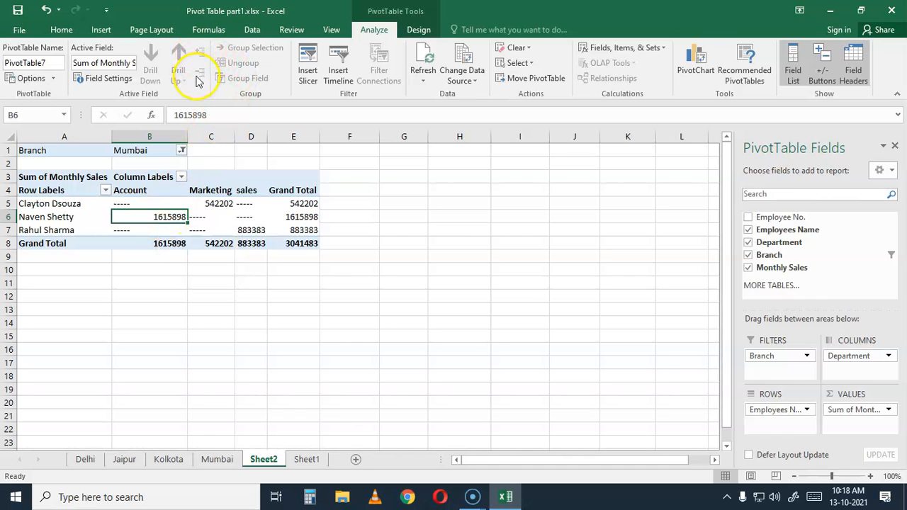
pyautogui.click(182, 151)
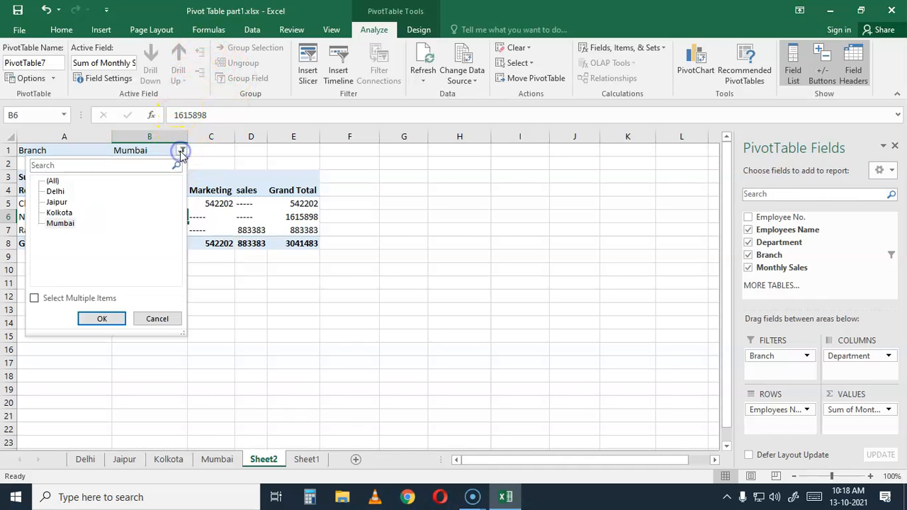
pyautogui.click(52, 180)
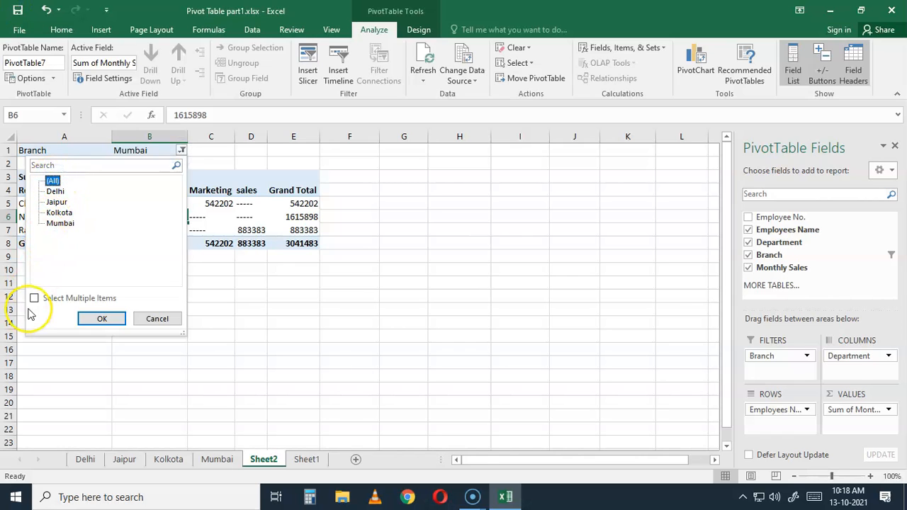
pyautogui.click(55, 192)
pyautogui.click(53, 181)
pyautogui.click(102, 318)
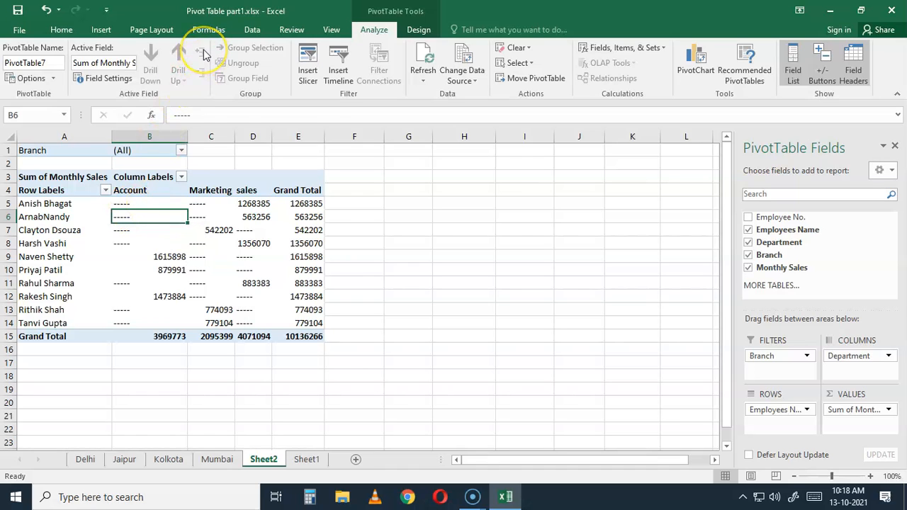
# Insert a slicer for the Branch field and place it on the empty cells beside the pivot table
pyautogui.click(242, 81)
pyautogui.click(305, 60)
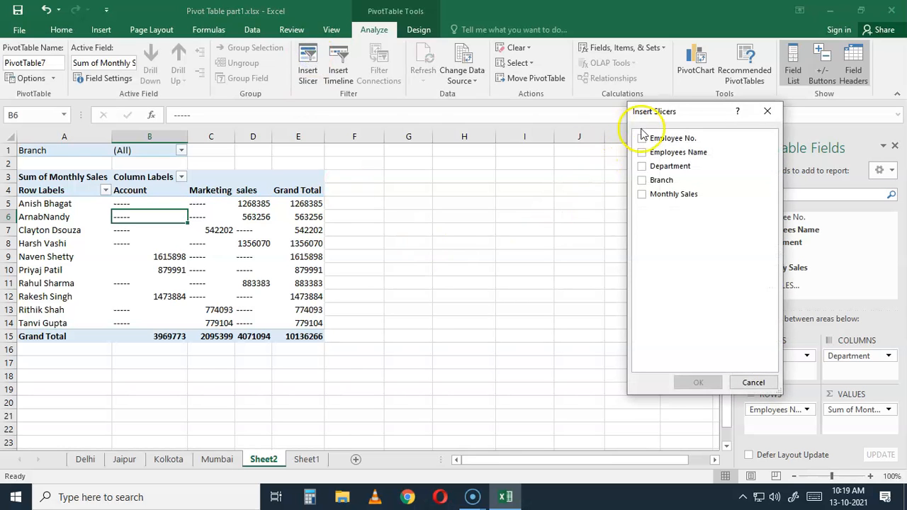
pyautogui.moveTo(646, 113); pyautogui.dragTo(506, 151)
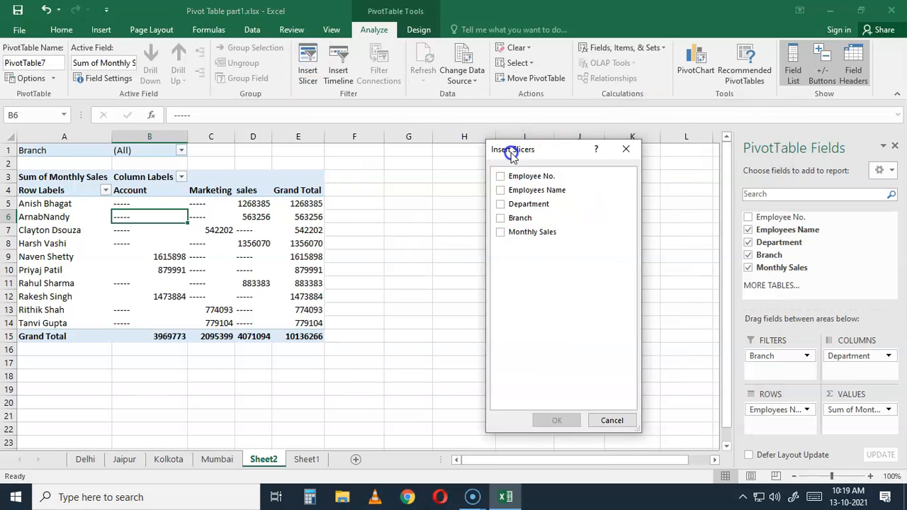
pyautogui.click(501, 218)
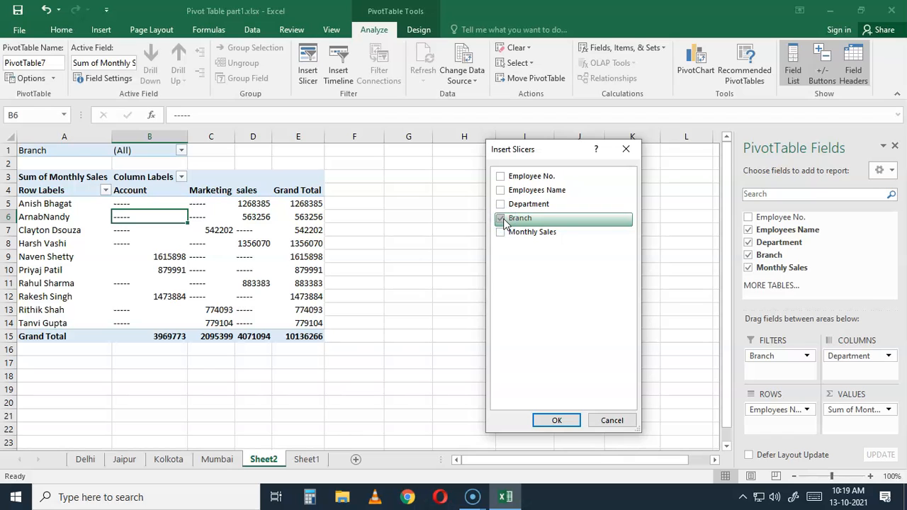
pyautogui.click(555, 423)
pyautogui.moveTo(359, 219); pyautogui.dragTo(478, 163)
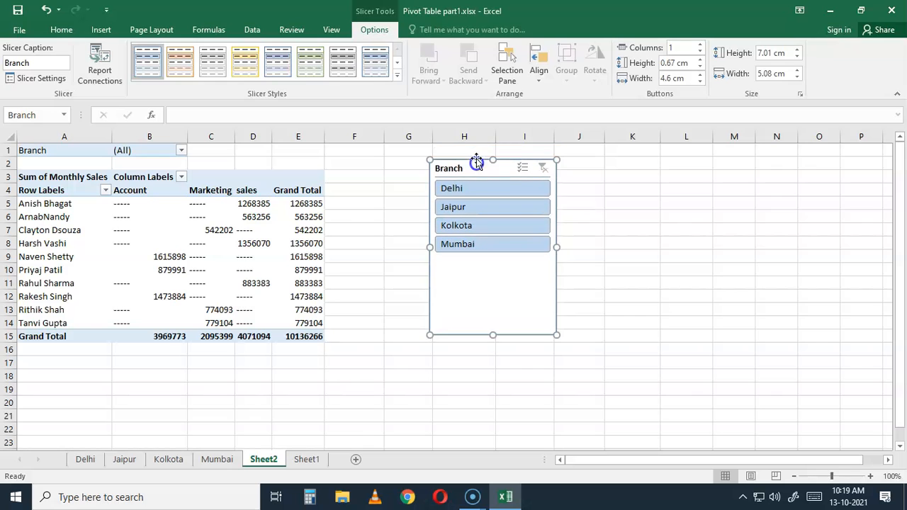
# Filter the pivot table through the Branch slicer by Jaipur, Kolkota and Mumbai in turn, ending on Delhi
pyautogui.click(464, 209)
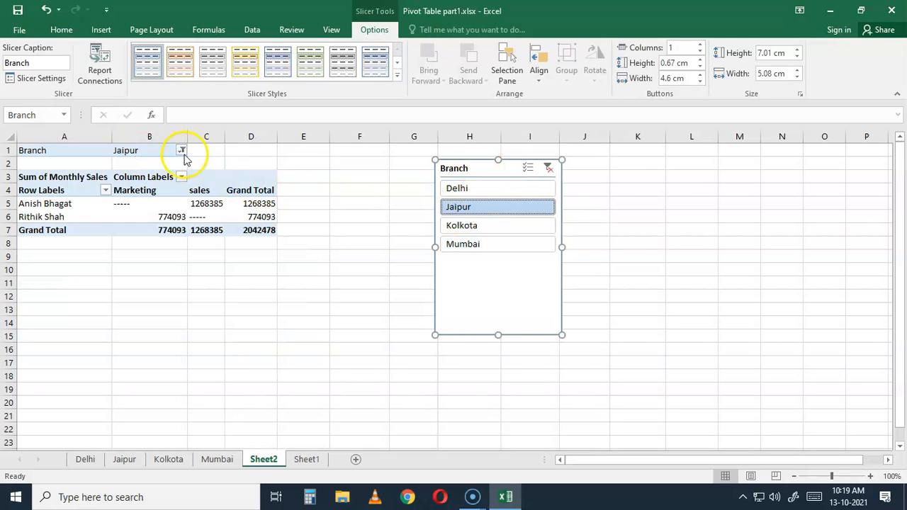
pyautogui.click(462, 225)
pyautogui.click(462, 244)
pyautogui.click(461, 225)
pyautogui.click(457, 207)
pyautogui.click(460, 189)
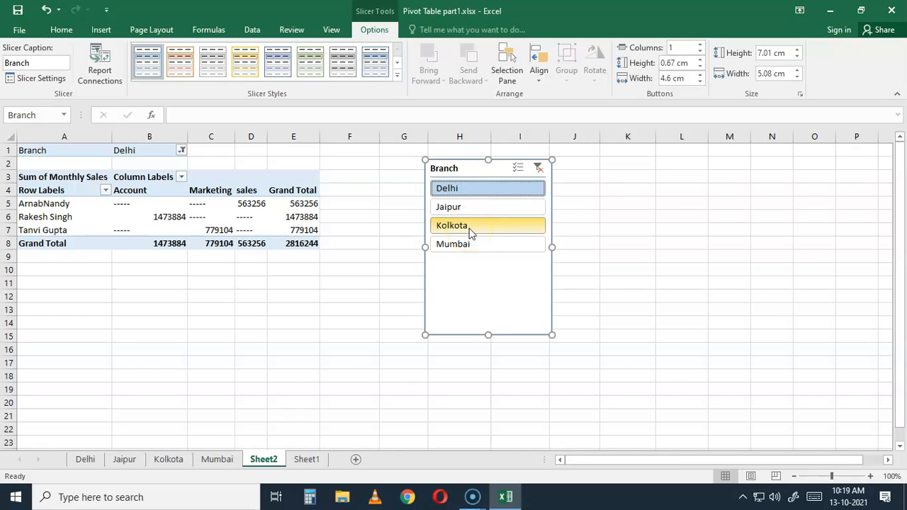
# Set the pivot table's Branch report filter to (All) and delete the Branch slicer
pyautogui.click(182, 150)
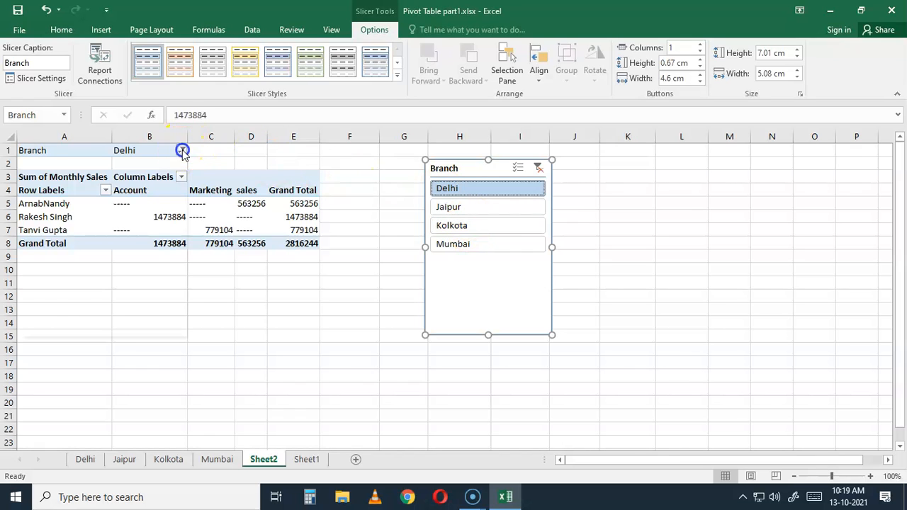
pyautogui.click(53, 181)
pyautogui.click(102, 319)
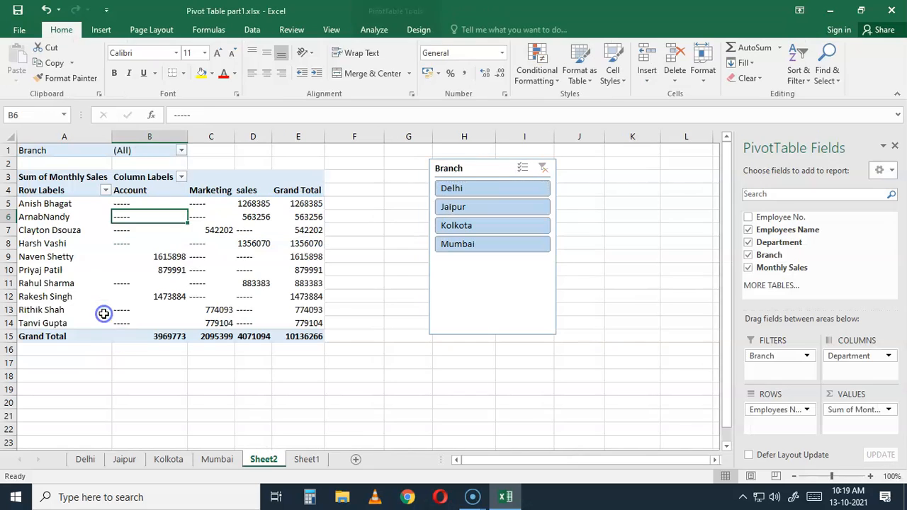
pyautogui.click(488, 291)
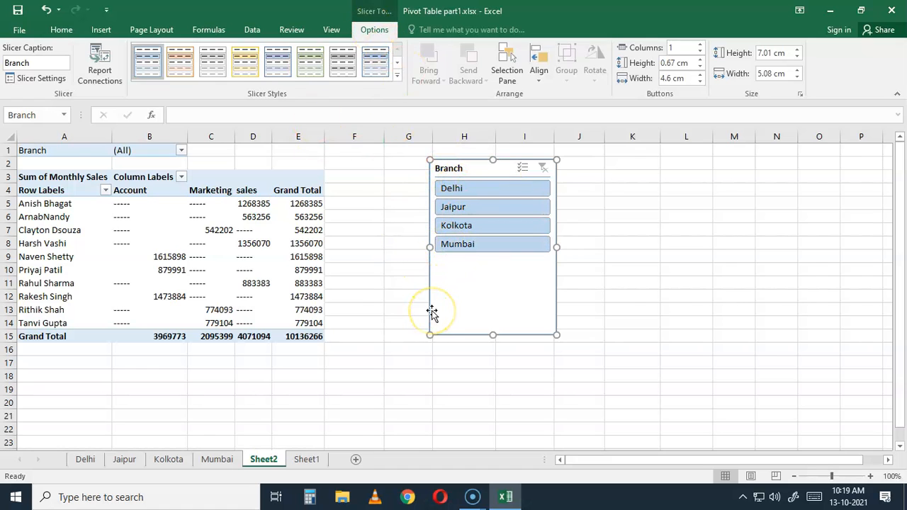
pyautogui.press('Delete')
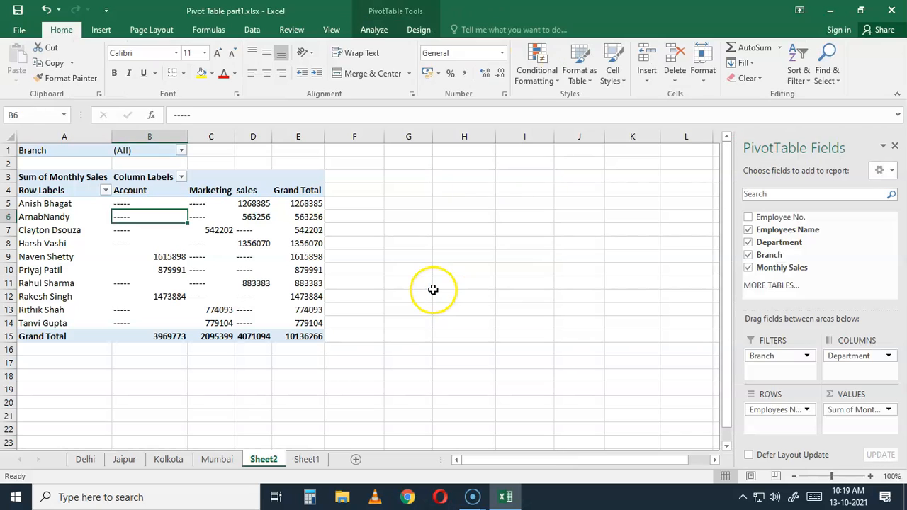
# Try to delete the value in pivot table cell B8
pyautogui.click(71, 272)
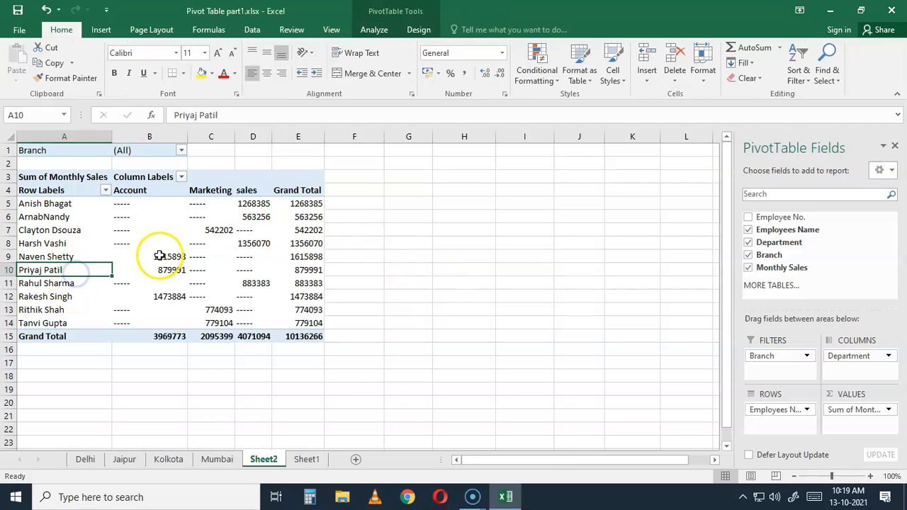
pyautogui.moveTo(160, 256)
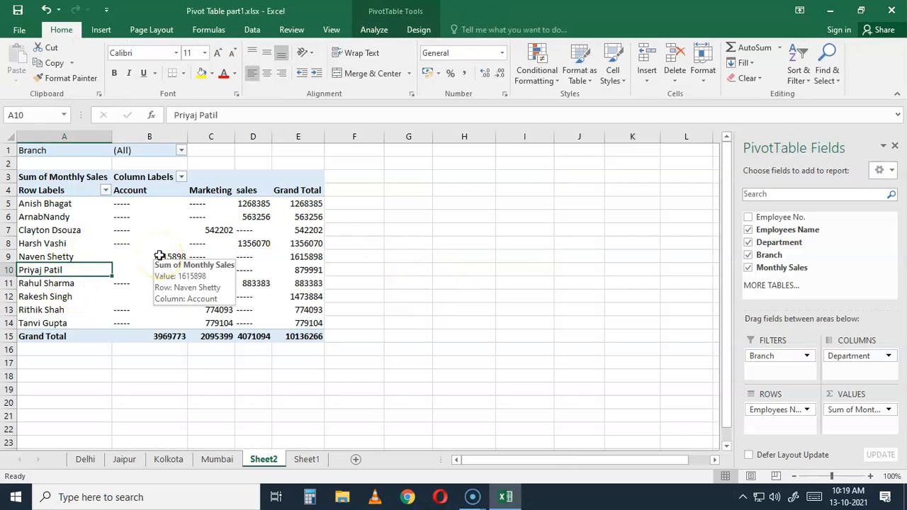
pyautogui.click(125, 243)
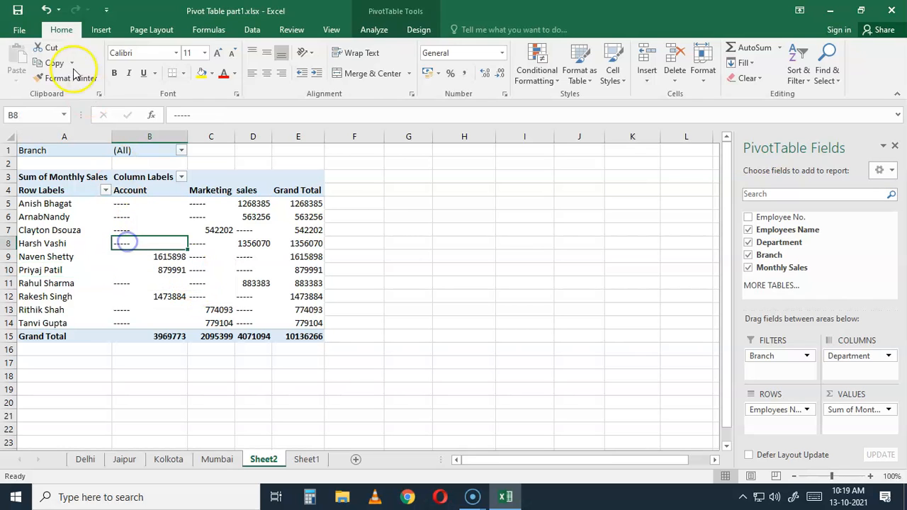
pyautogui.click(373, 29)
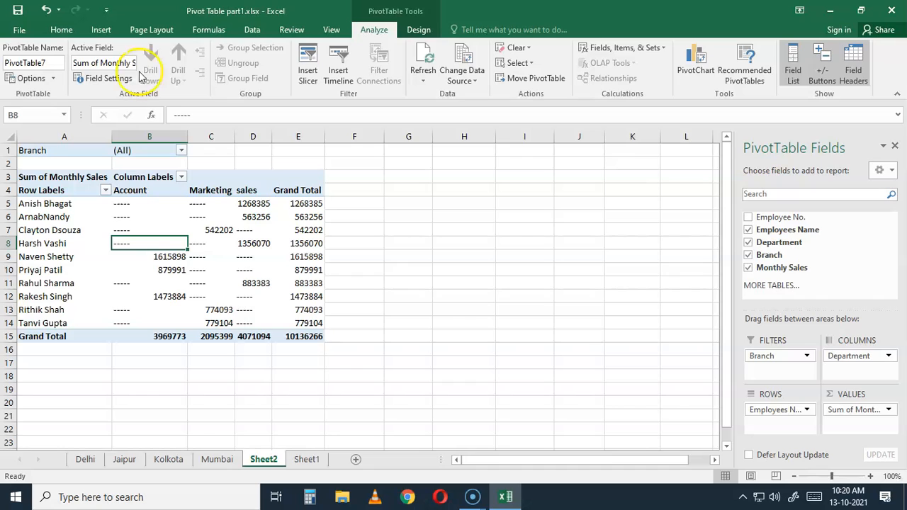
pyautogui.moveTo(144, 251)
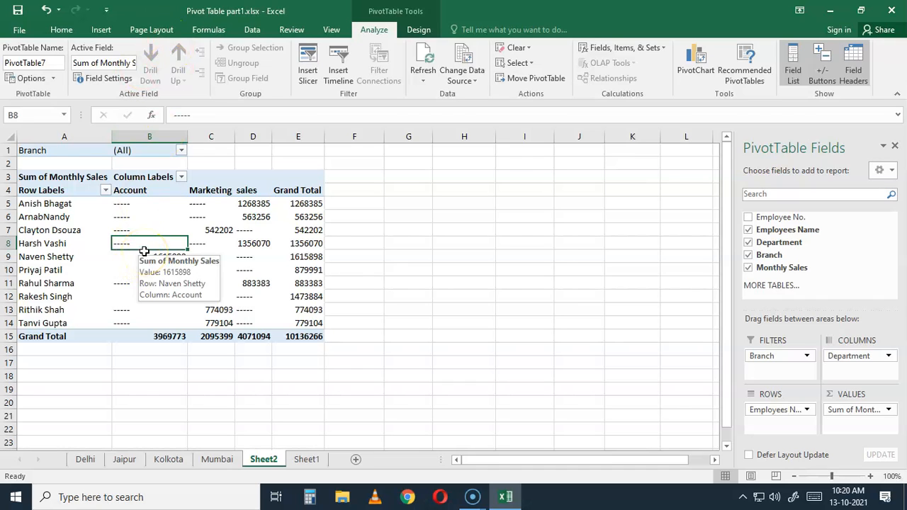
pyautogui.press('Delete')
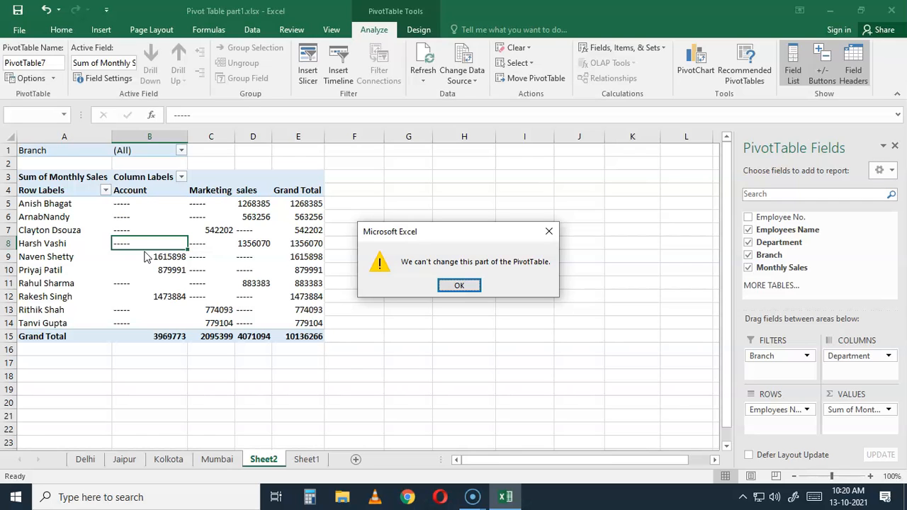
pyautogui.click(468, 286)
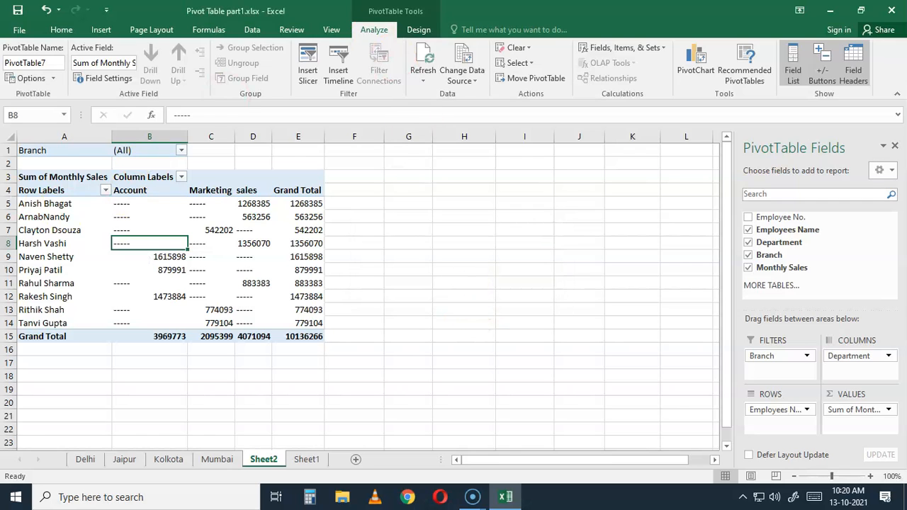
# Overwrite the employee row label in pivot table cell A8 with bjbjhbnkjnkbh
pyautogui.click(51, 244)
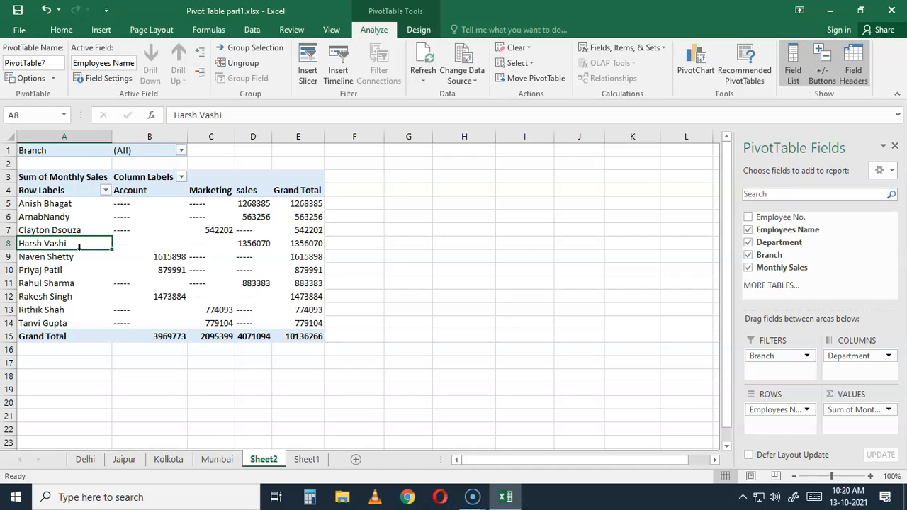
pyautogui.write('bjbjhbnkjnkbh')
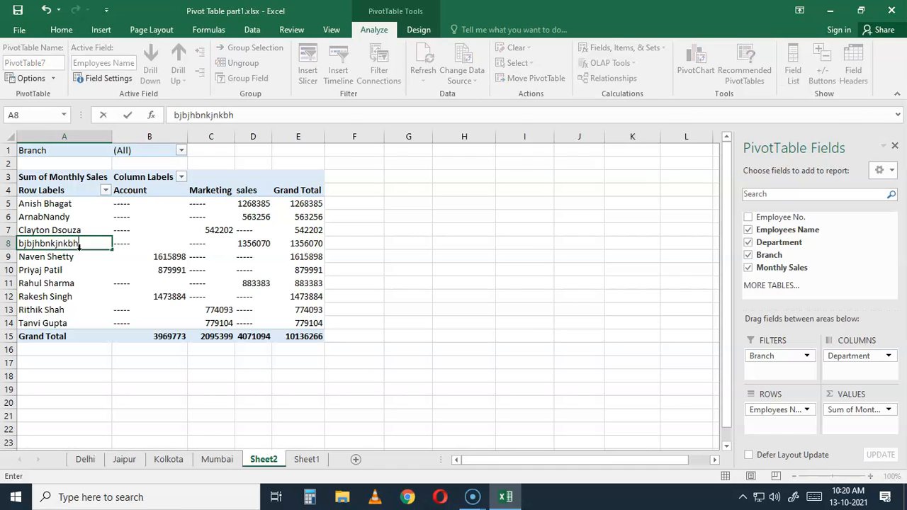
pyautogui.press('Return')
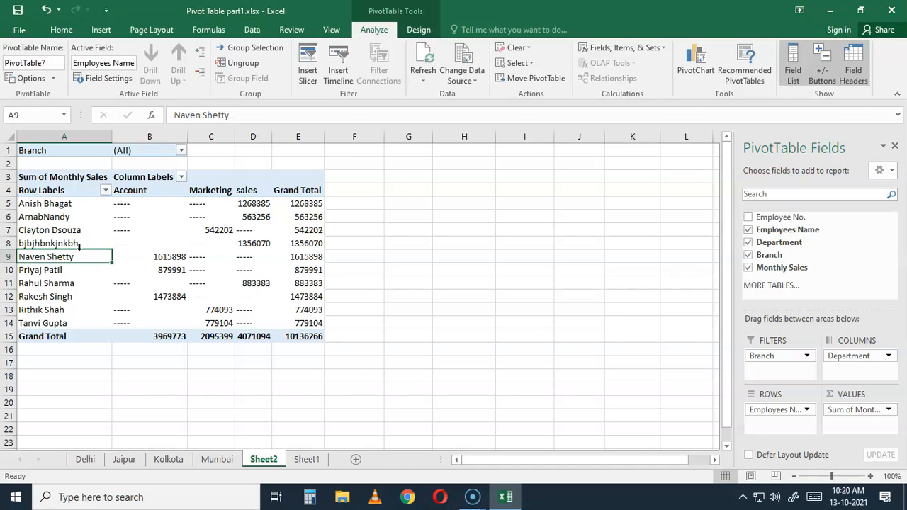
# Try to delete the Account value in pivot table cell B9
pyautogui.press('Up')
pyautogui.press('Right')
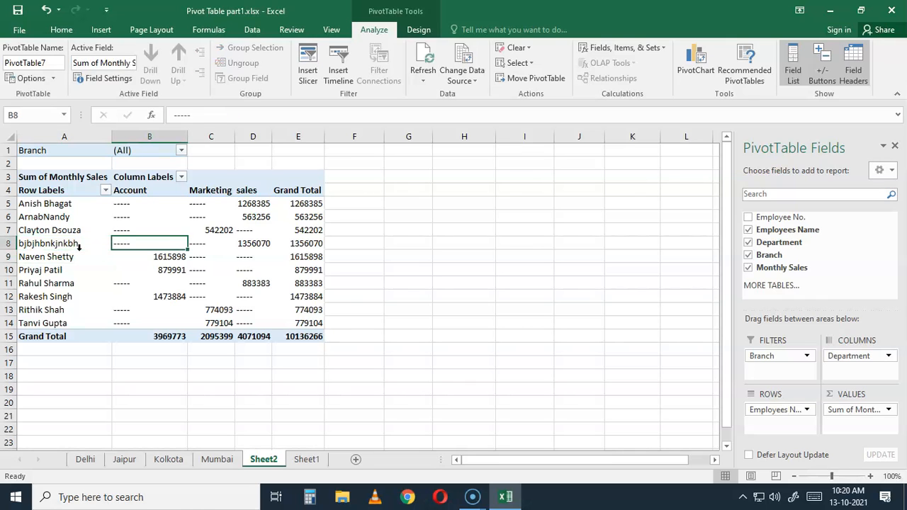
pyautogui.press('Down')
pyautogui.press('Delete')
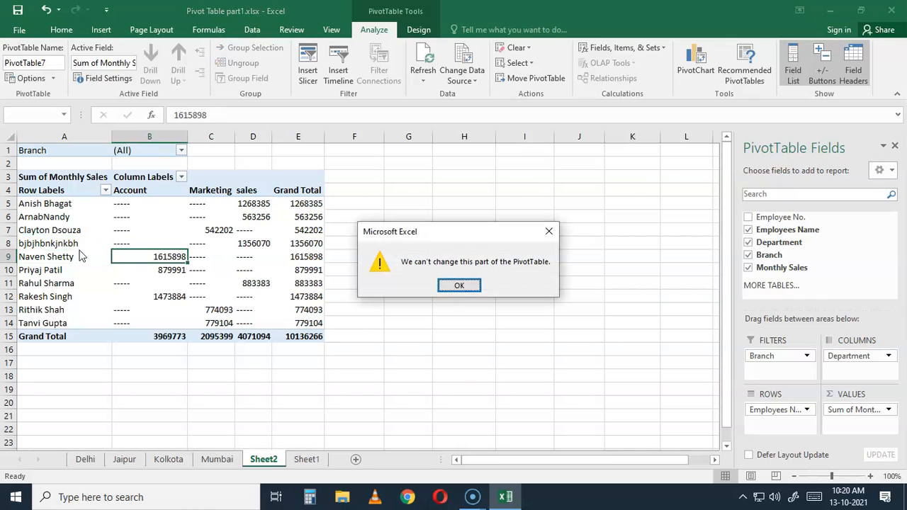
pyautogui.click(461, 285)
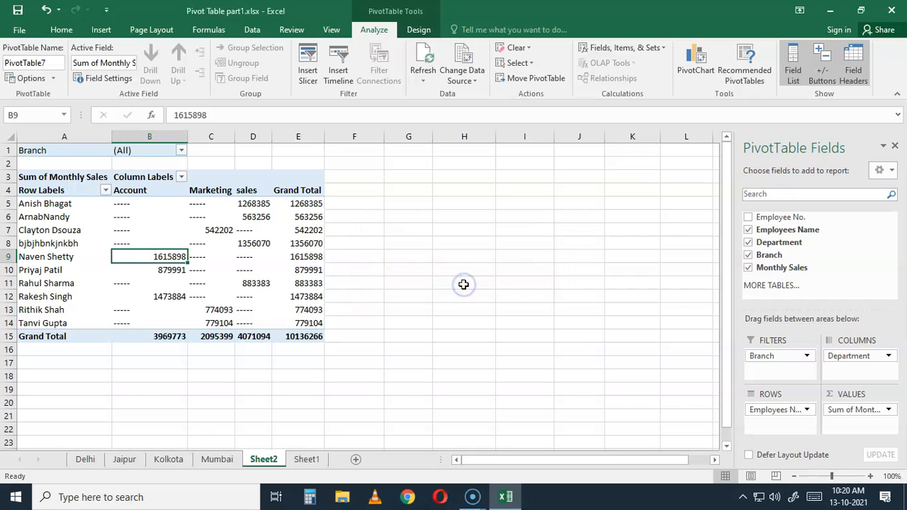
# Undo the row label change in pivot table cell A8
pyautogui.click(69, 243)
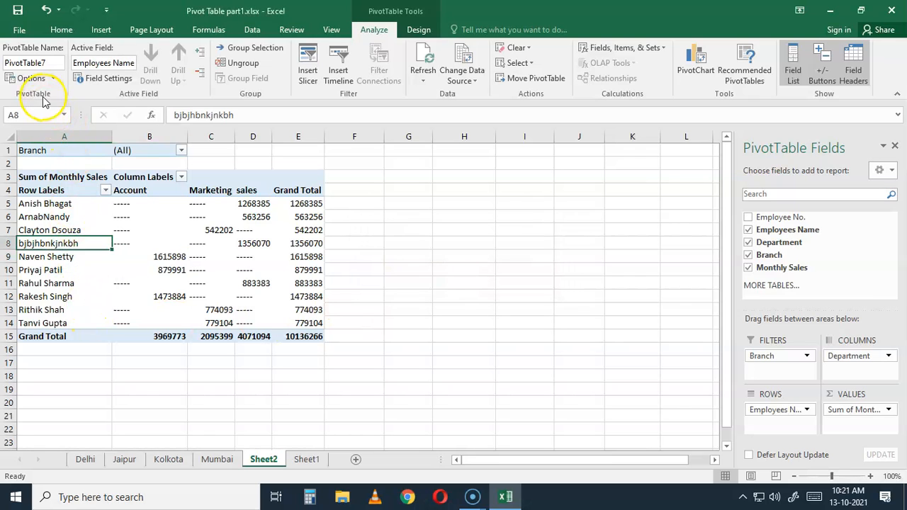
pyautogui.click(46, 16)
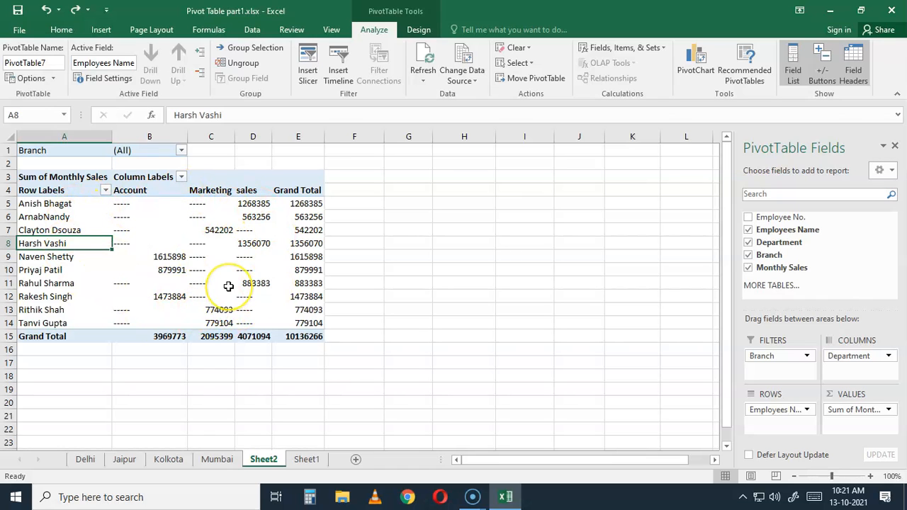
pyautogui.click(307, 459)
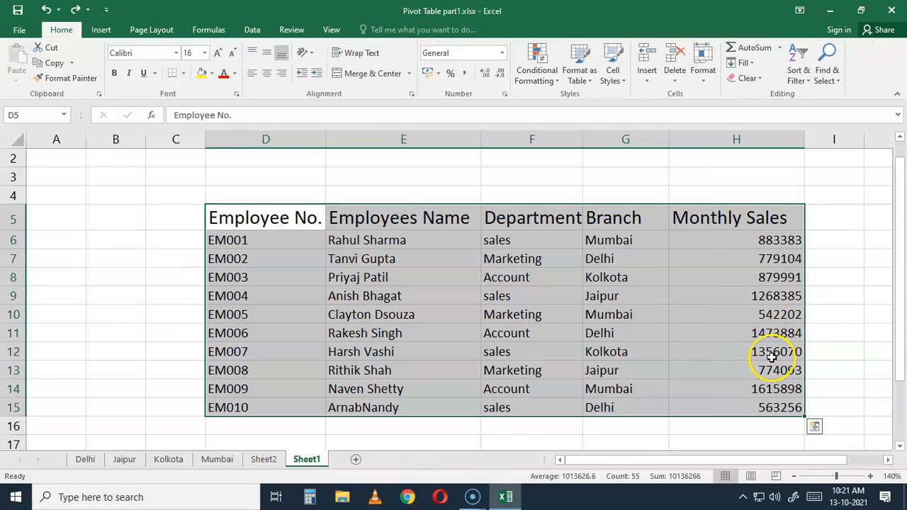
pyautogui.click(772, 335)
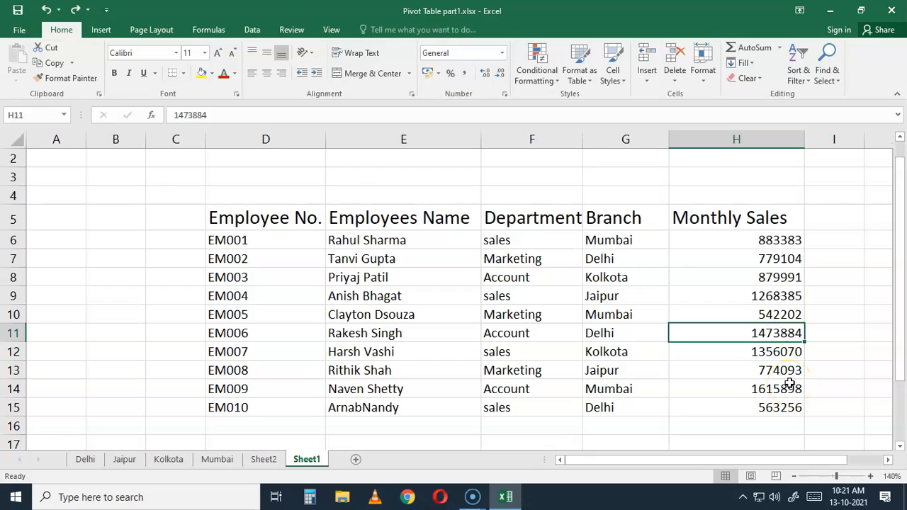
pyautogui.press('F2')
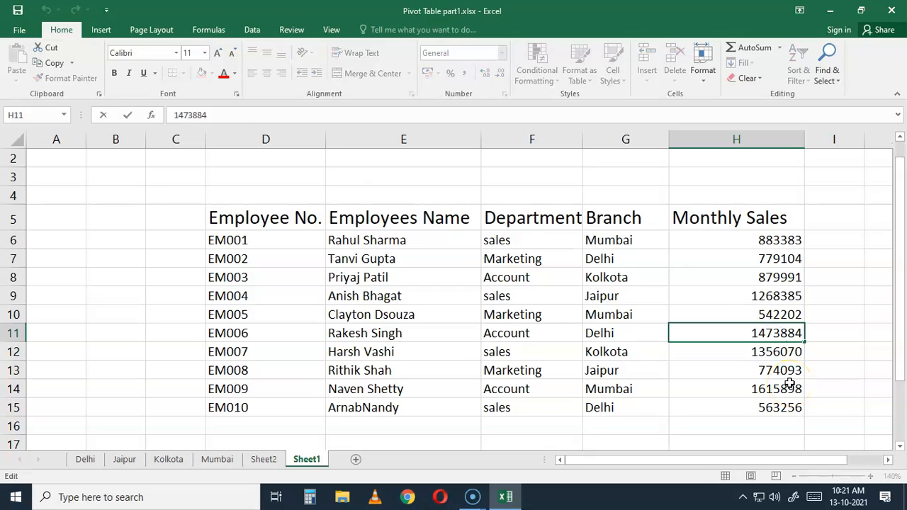
pyautogui.press('BackSpace')
pyautogui.click(774, 341)
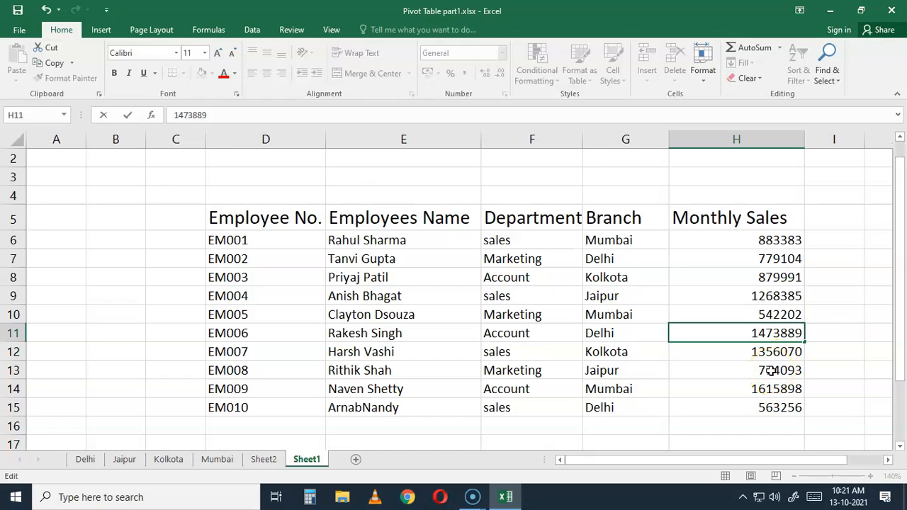
pyautogui.click(733, 352)
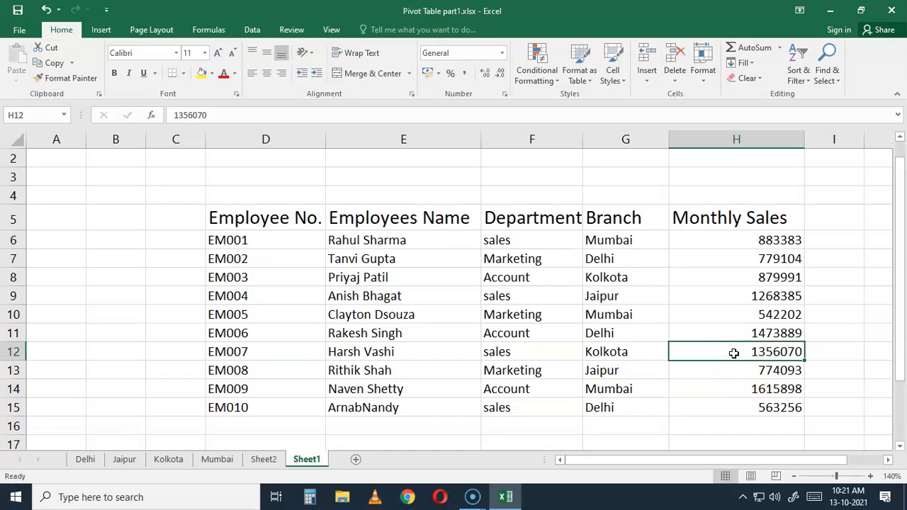
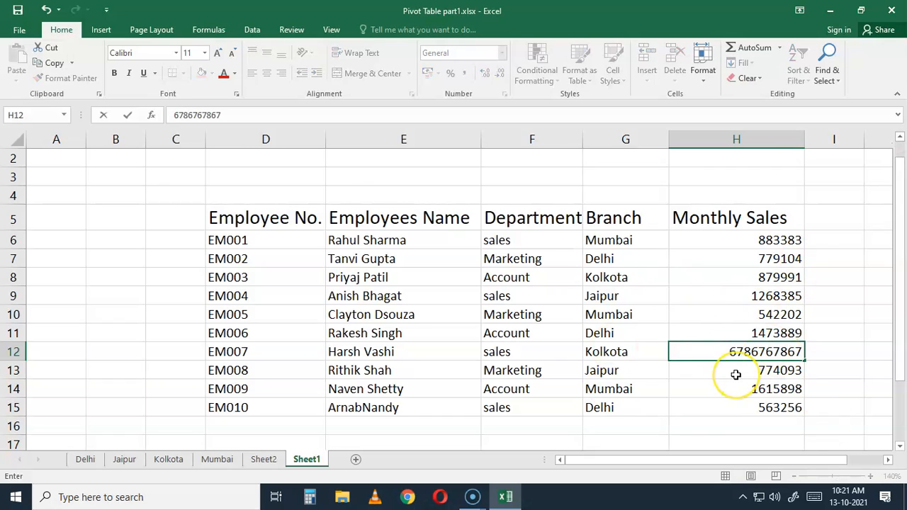
# Update the pivot table on Sheet2 with Refresh All
pyautogui.click(264, 459)
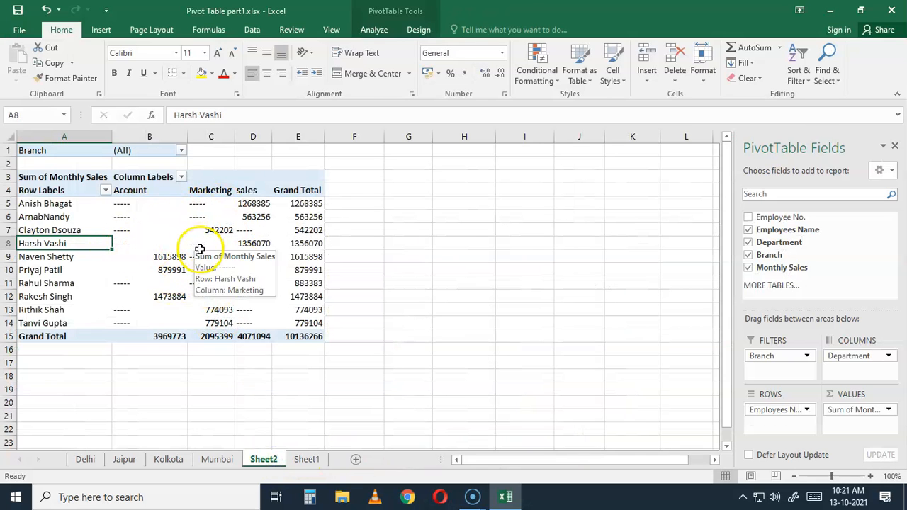
pyautogui.click(374, 30)
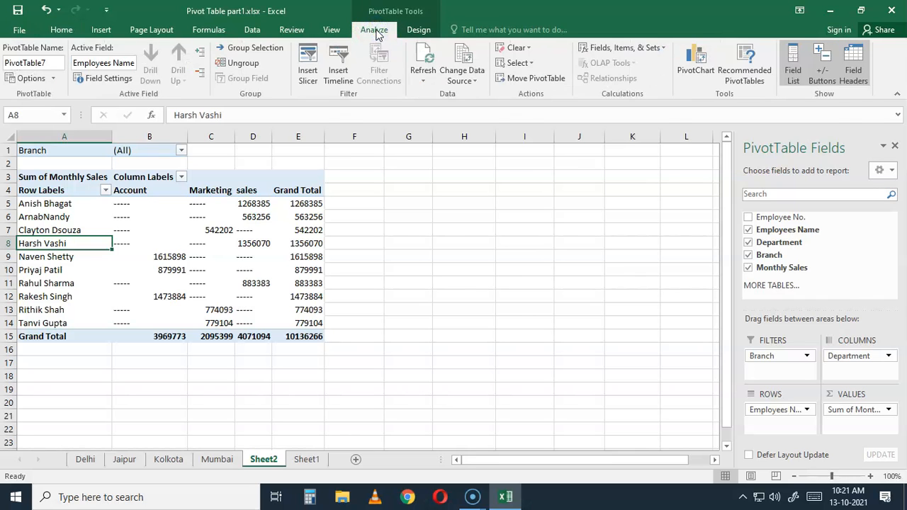
pyautogui.click(427, 83)
pyautogui.click(426, 82)
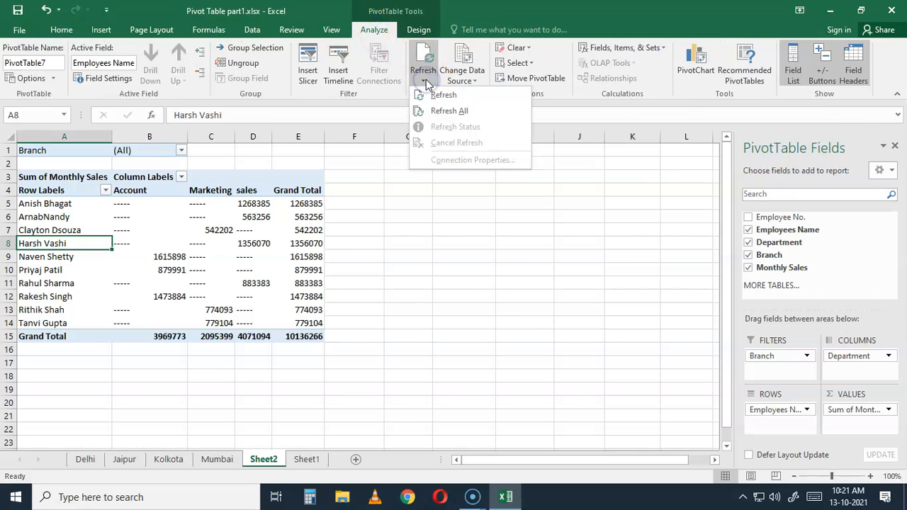
pyautogui.click(428, 115)
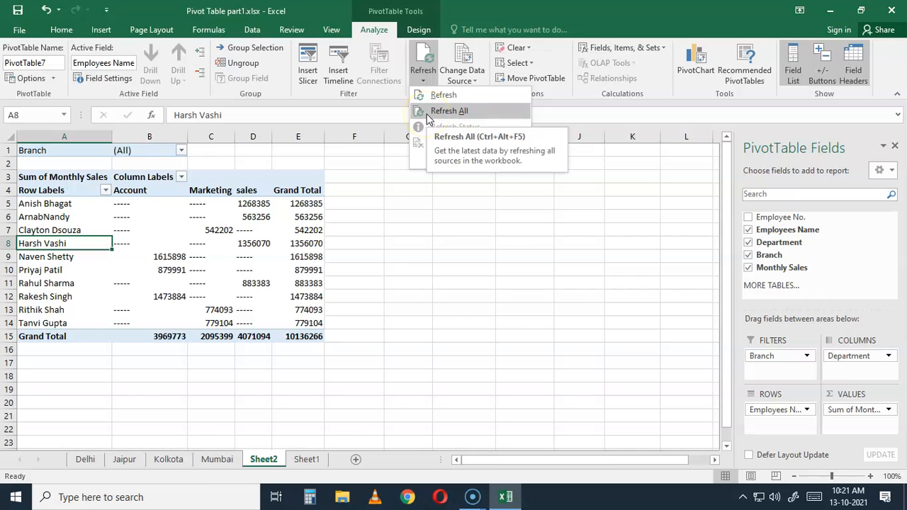
pyautogui.click(427, 115)
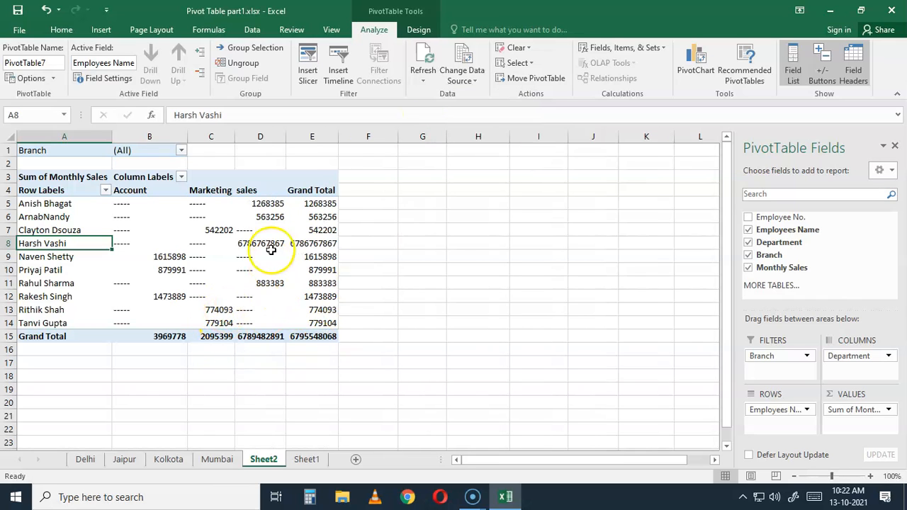
pyautogui.moveTo(265, 245)
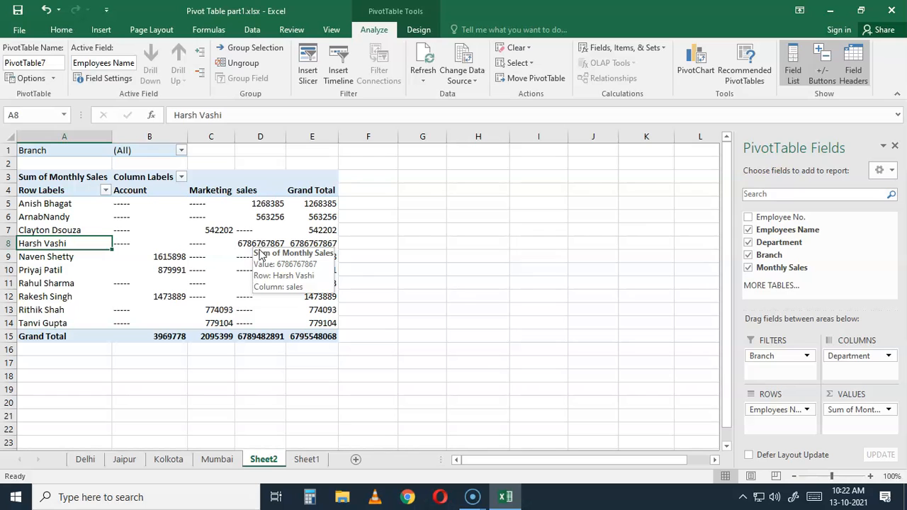
# Change the Branch in cell G9 of the Sheet1 source data to Delhi
pyautogui.click(305, 462)
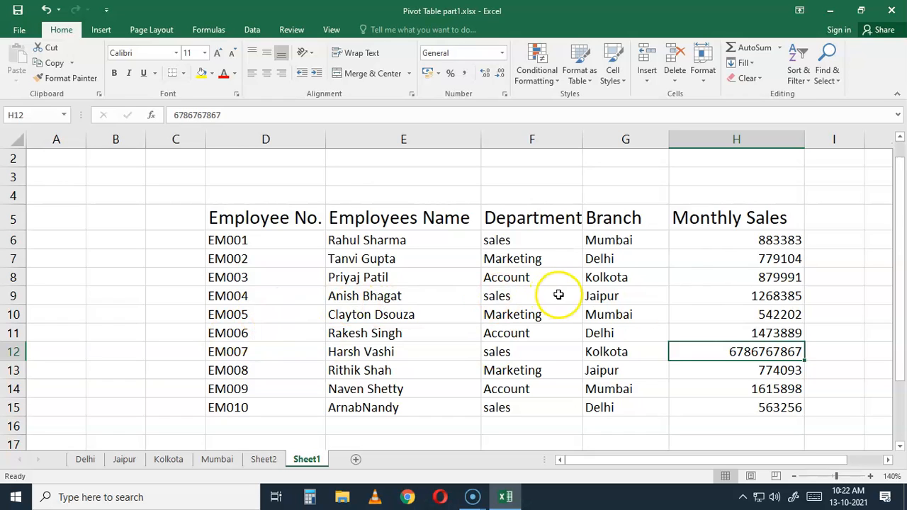
pyautogui.click(609, 299)
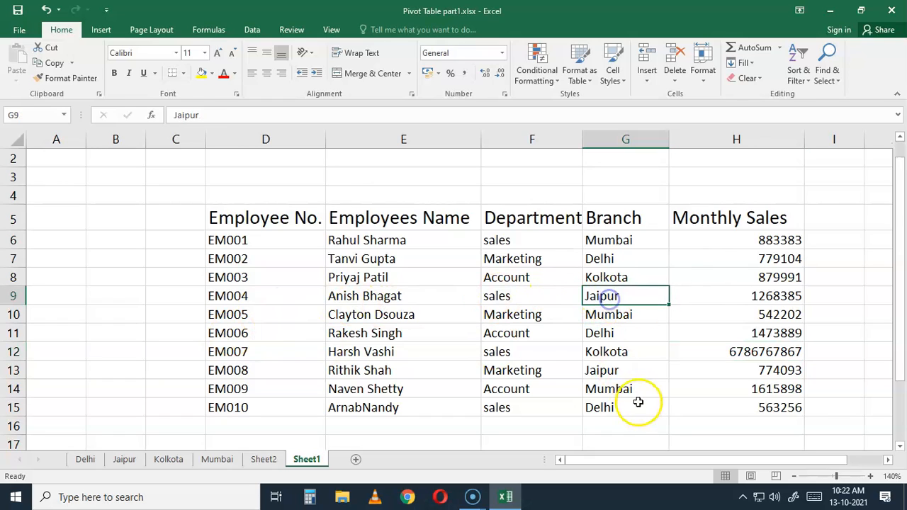
pyautogui.write('delhi')
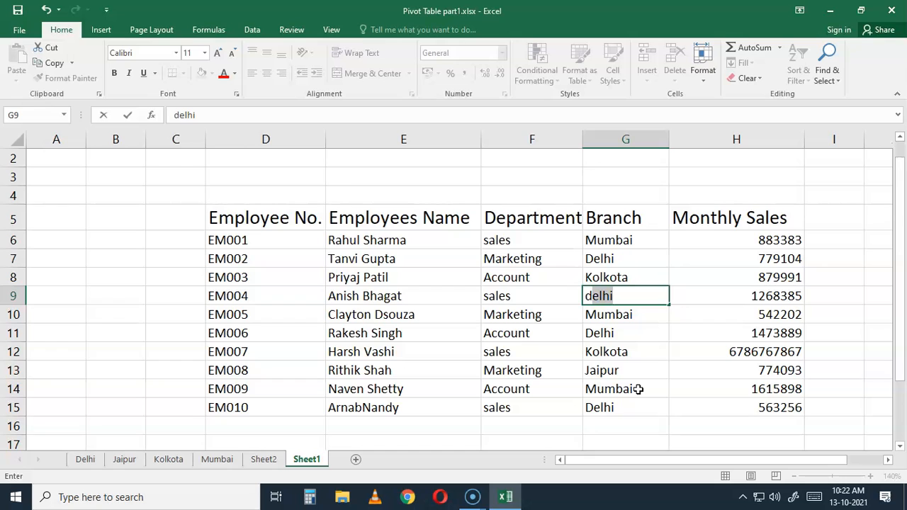
pyautogui.press('Left')
pyautogui.press('Left')
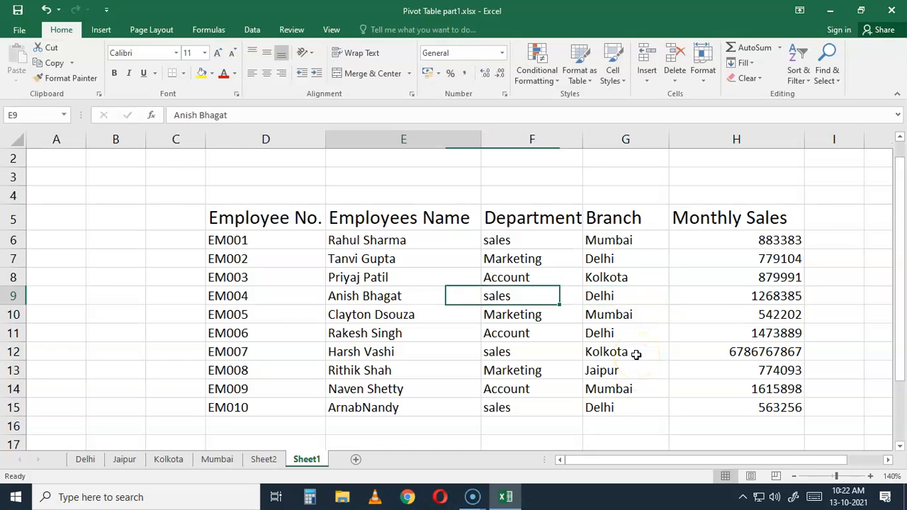
# Filter the Sheet2 pivot table report by Branch to show only Delhi
pyautogui.press('Right')
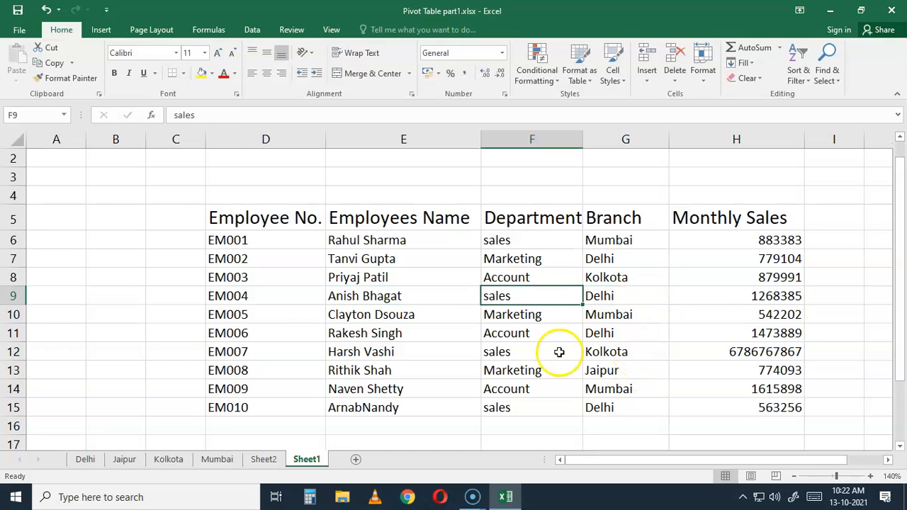
pyautogui.click(264, 459)
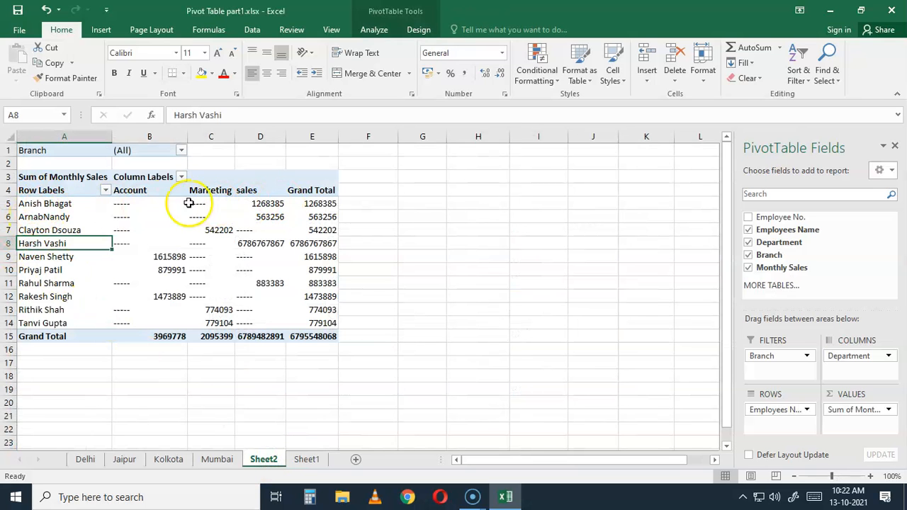
pyautogui.click(72, 205)
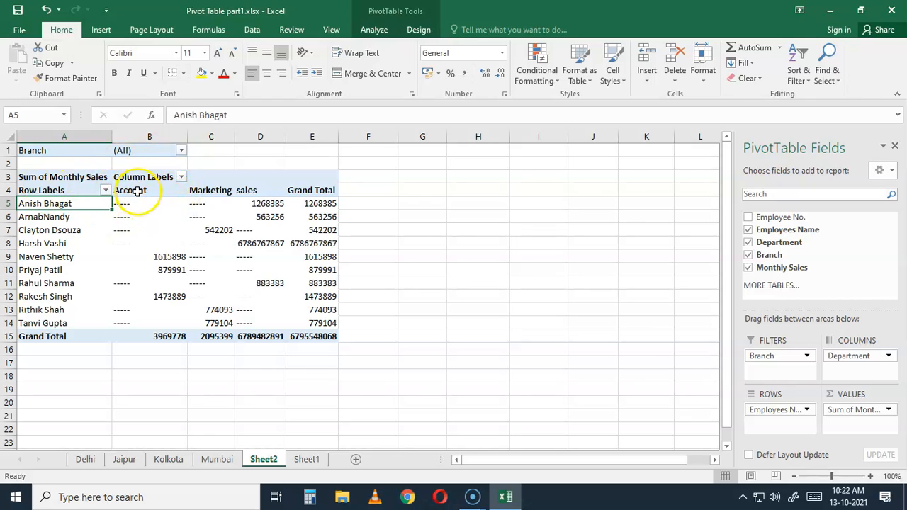
pyautogui.click(182, 151)
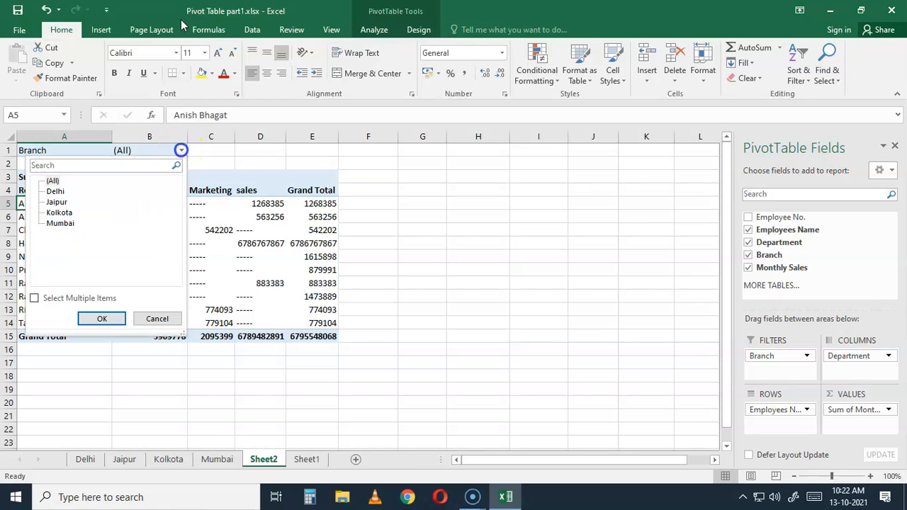
pyautogui.click(55, 191)
pyautogui.click(104, 318)
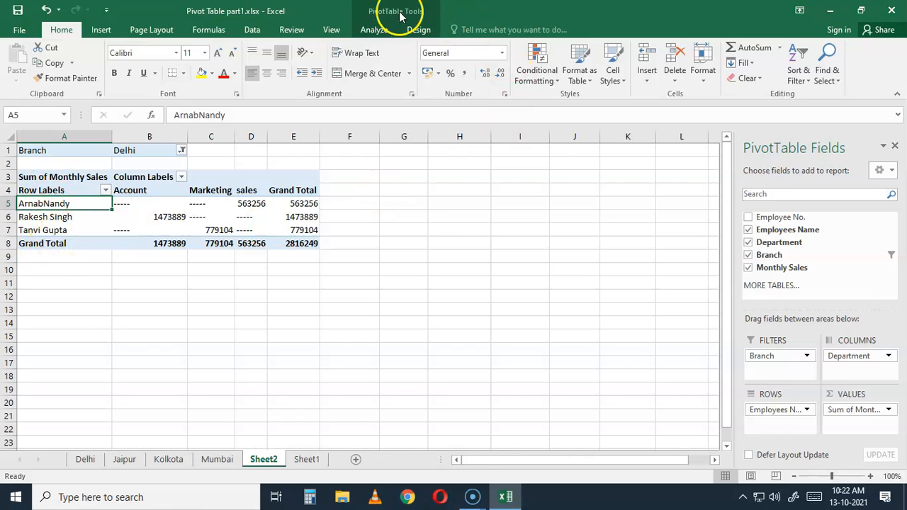
# Refresh the Delhi-filtered pivot table on Sheet2 to pick up the Branch change from the source data
pyautogui.click(372, 30)
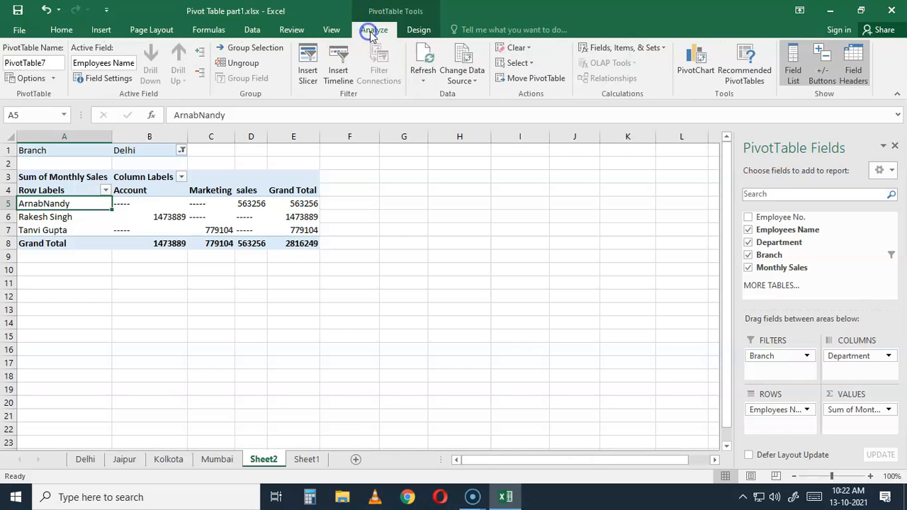
pyautogui.click(422, 75)
pyautogui.click(442, 95)
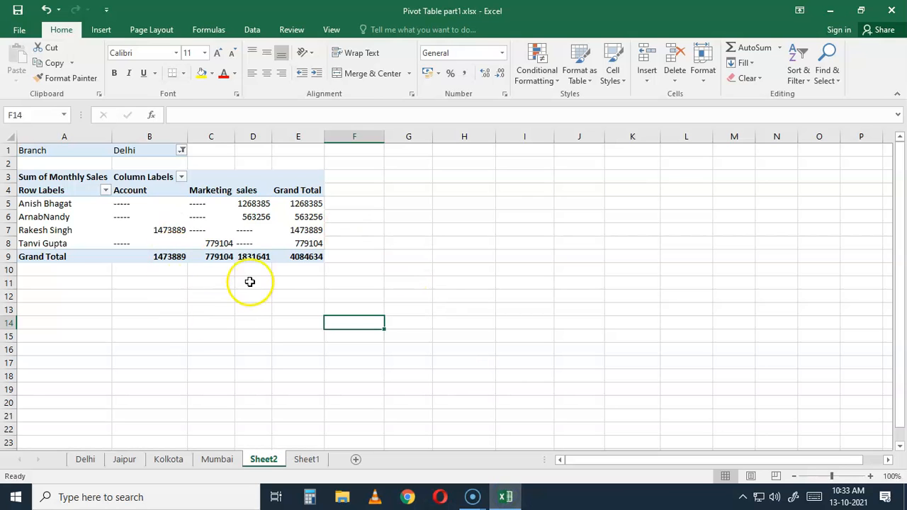
# Select value cell C7 in the Sheet2 pivot table and bring up the PivotTable Analyze commands
pyautogui.click(195, 225)
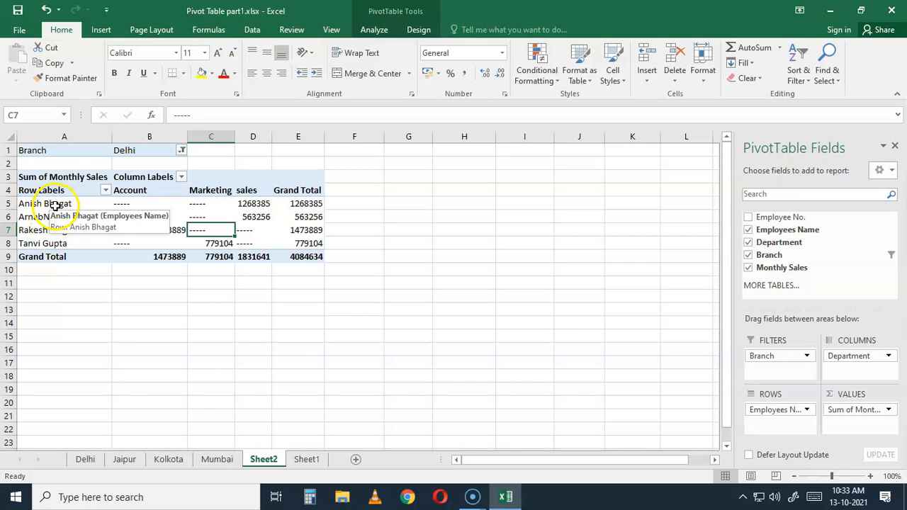
pyautogui.click(376, 30)
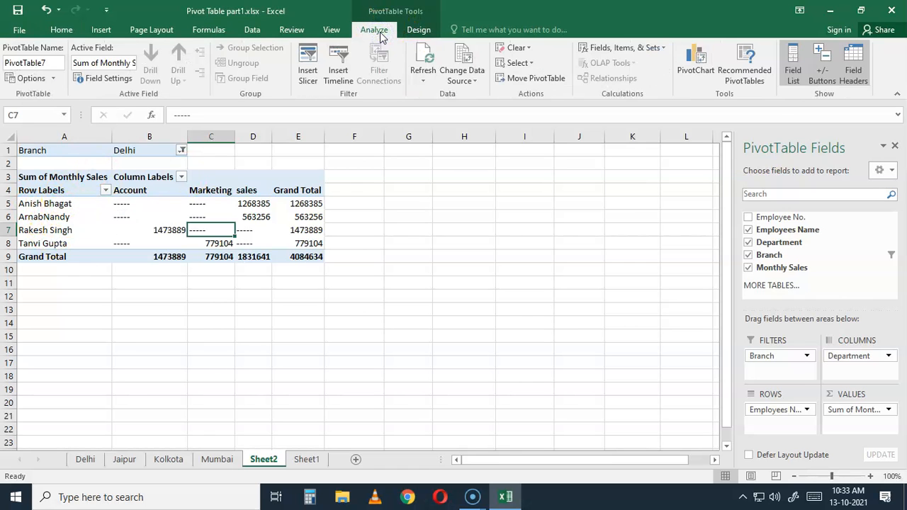